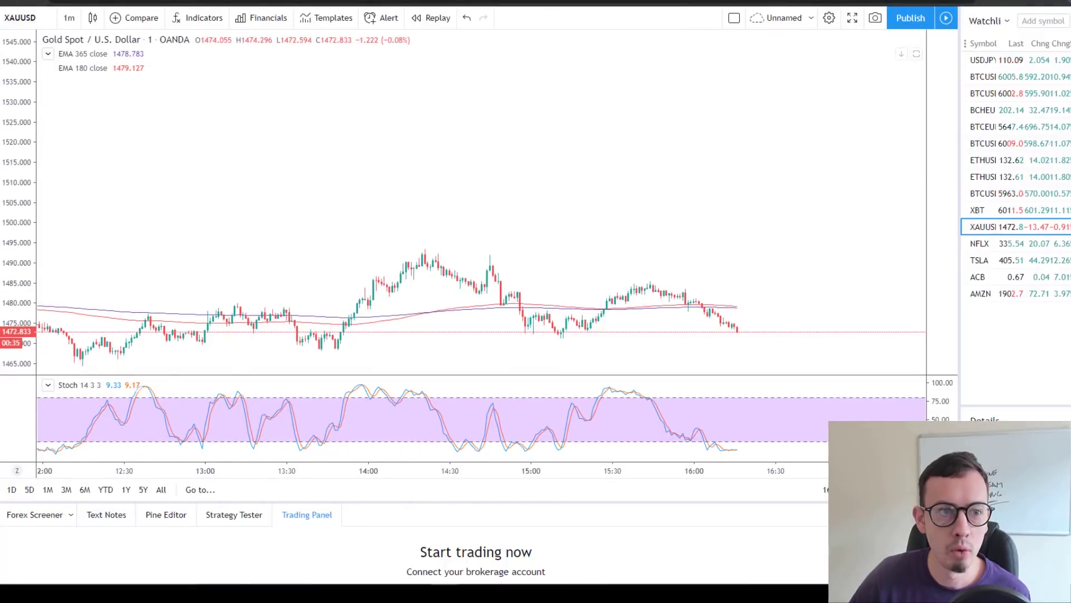
- Switch the gold chart to the 1-hour timeframe and draw a near-horizontal support line from about 1469.4 to 1468.9 along the recent lows
{"action": "left_click", "coordinate": [69, 17]}
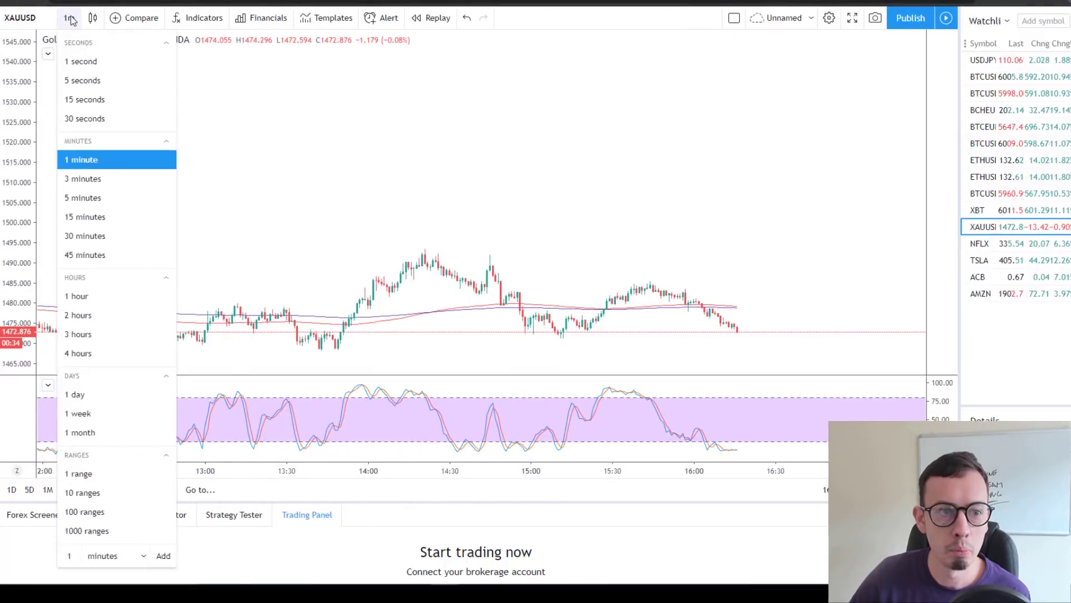
{"action": "left_click", "coordinate": [99, 294]}
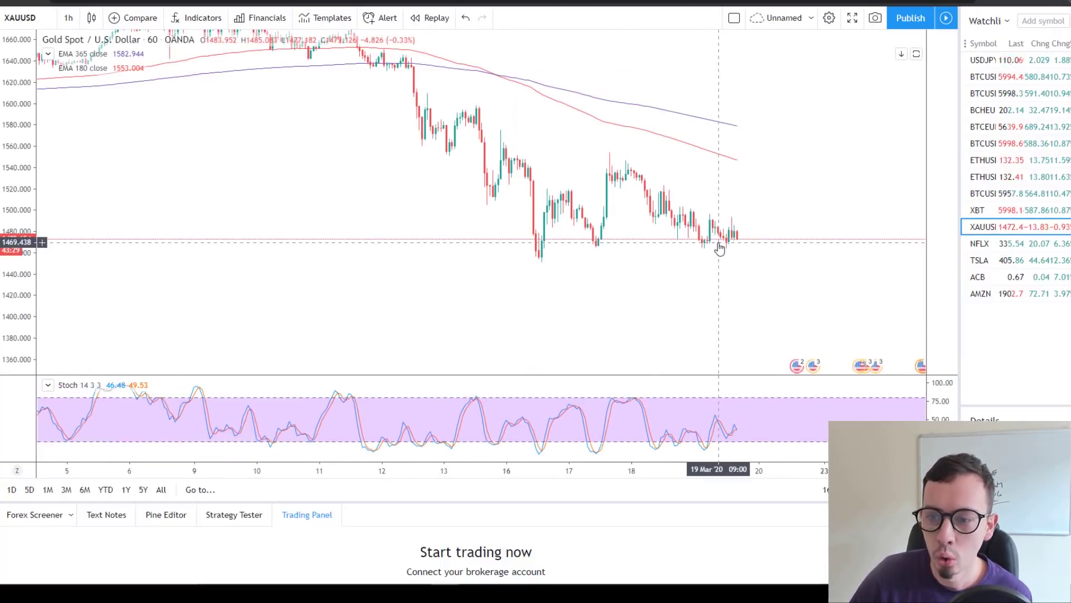
{"action": "scroll", "coordinate": [692, 249], "scroll_direction": "up", "scroll_amount": 3}
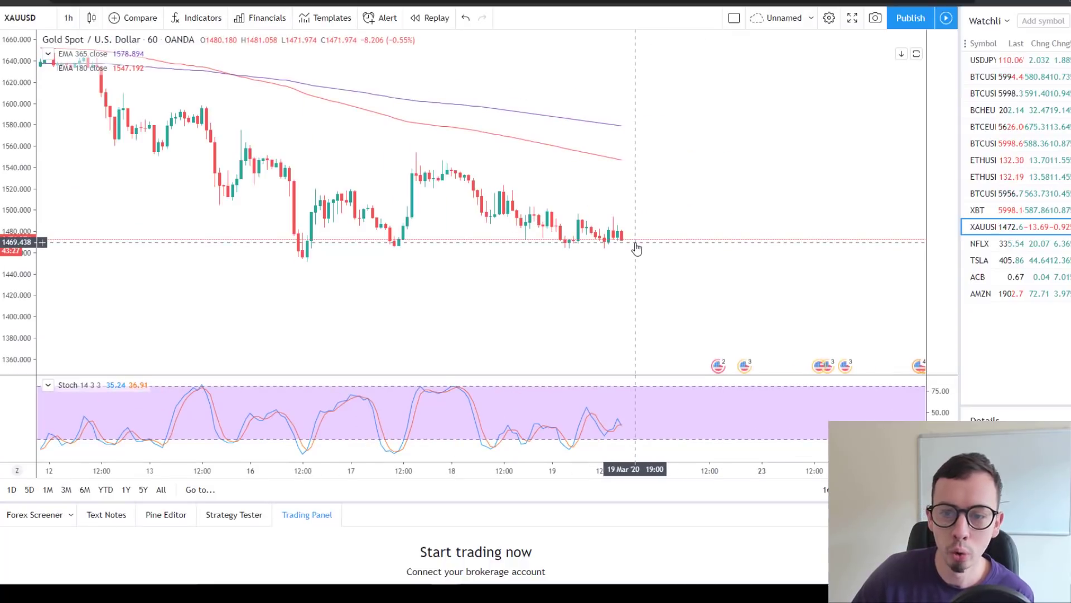
{"action": "left_click", "coordinate": [526, 243]}
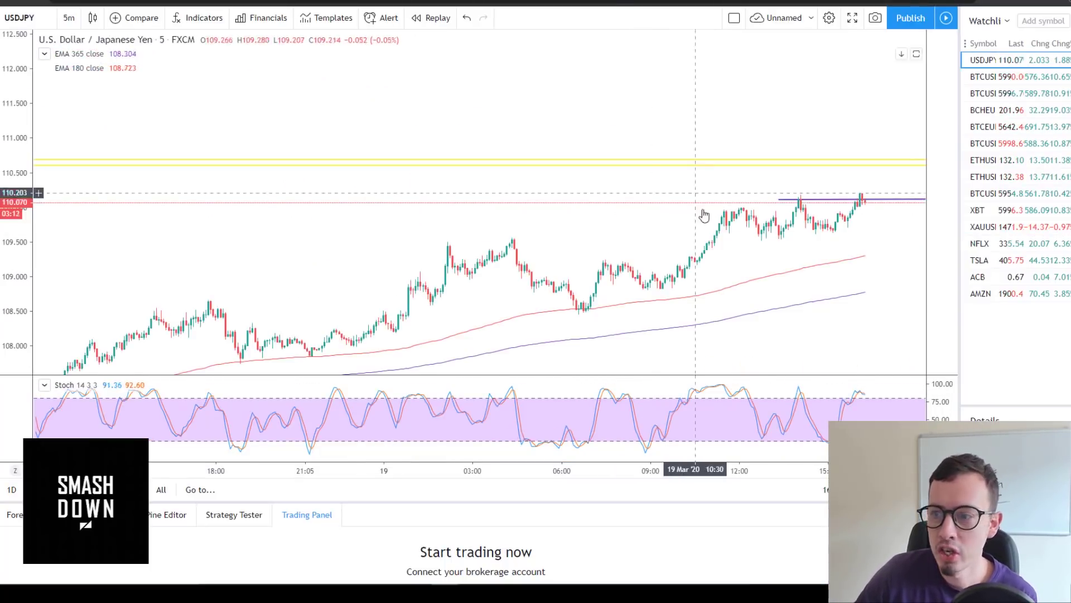
{"action": "scroll", "coordinate": [734, 247], "scroll_direction": "down", "scroll_amount": 5}
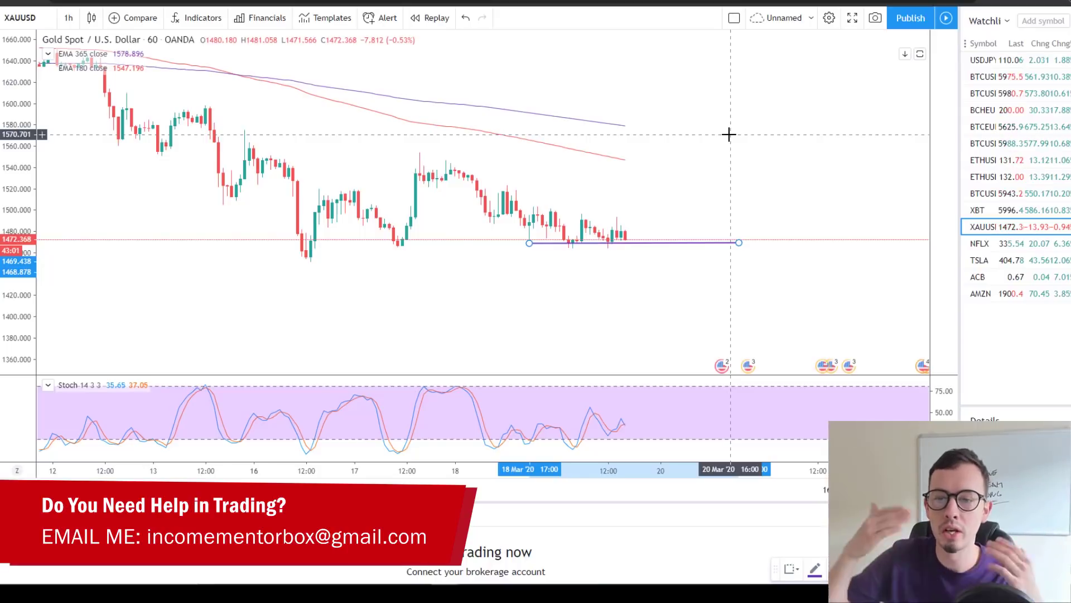
- View the gold support line on the 5-minute timeframe with a rescaled price axis and examine the price approaching it
{"action": "left_click", "coordinate": [68, 18]}
{"action": "left_click", "coordinate": [84, 198]}
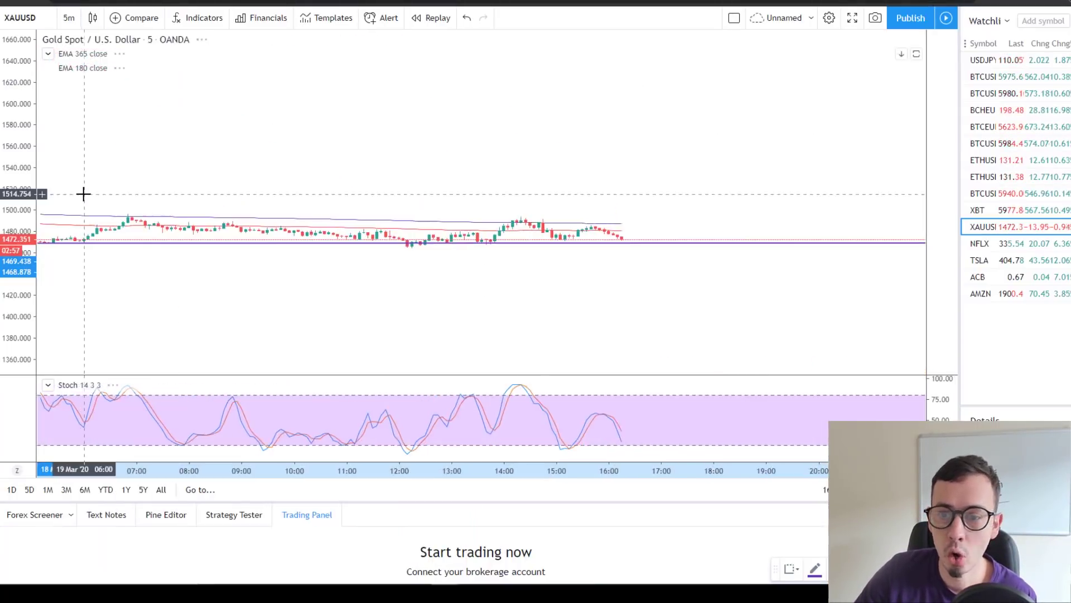
{"action": "left_click_drag", "start_coordinate": [10, 336], "coordinate": [10, 312]}
{"action": "scroll", "coordinate": [610, 246], "scroll_direction": "down", "scroll_amount": 2}
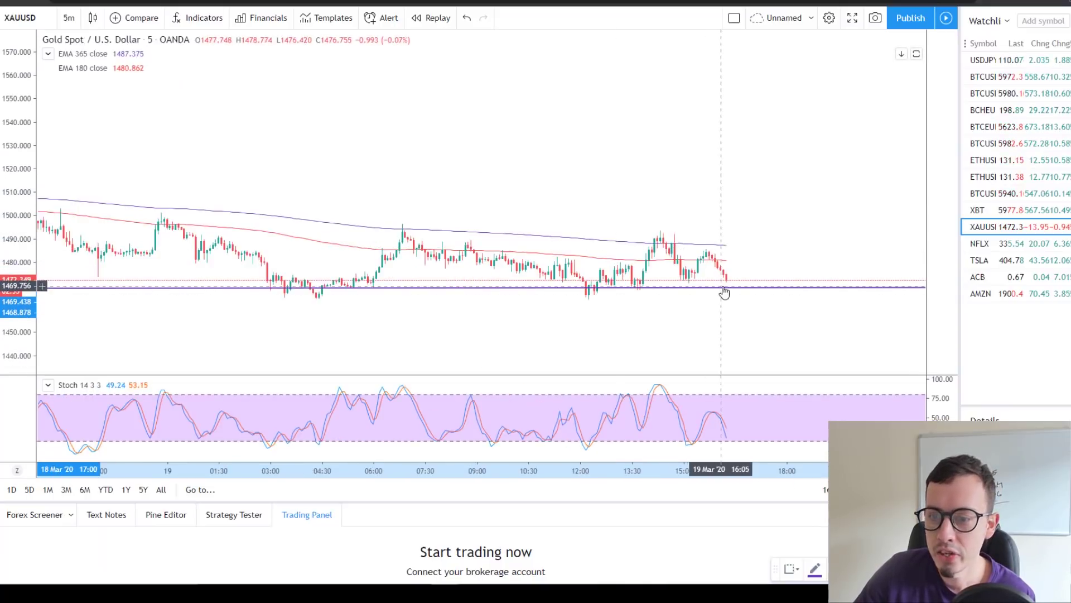
{"action": "left_click_drag", "start_coordinate": [741, 291], "coordinate": [572, 330]}
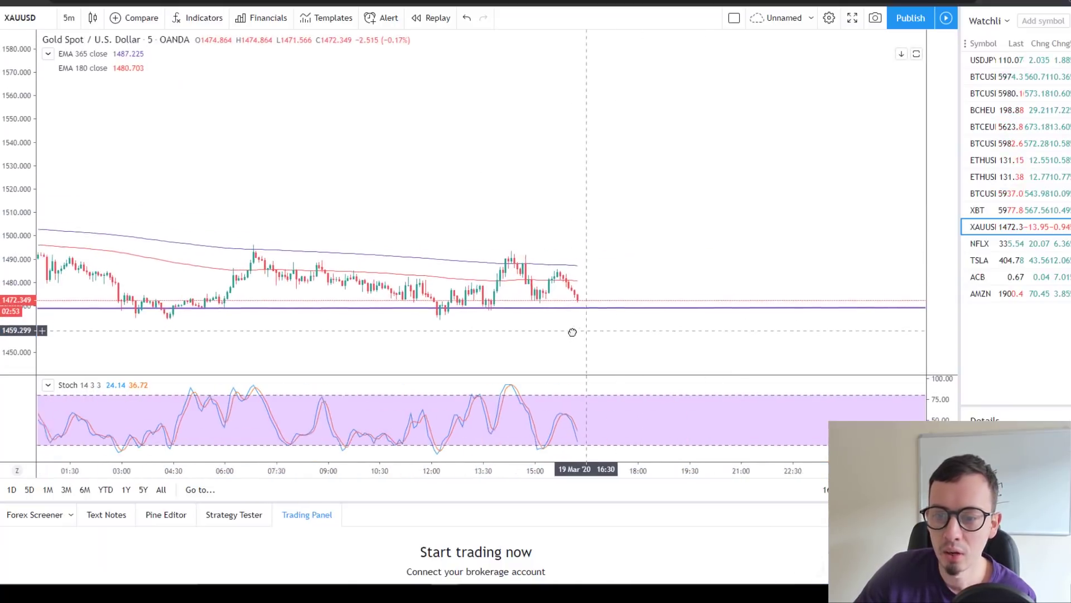
- Compare how the gold support line fits the price lows on the 1-hour and 4-hour timeframes
{"action": "left_click", "coordinate": [69, 18]}
{"action": "left_click", "coordinate": [78, 296]}
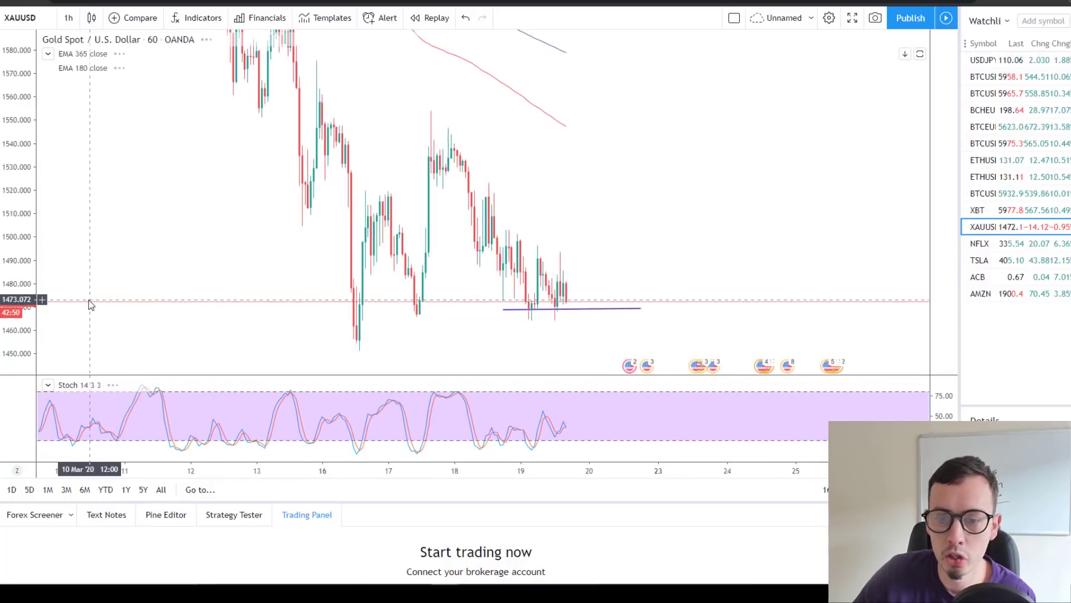
{"action": "left_click", "coordinate": [69, 18]}
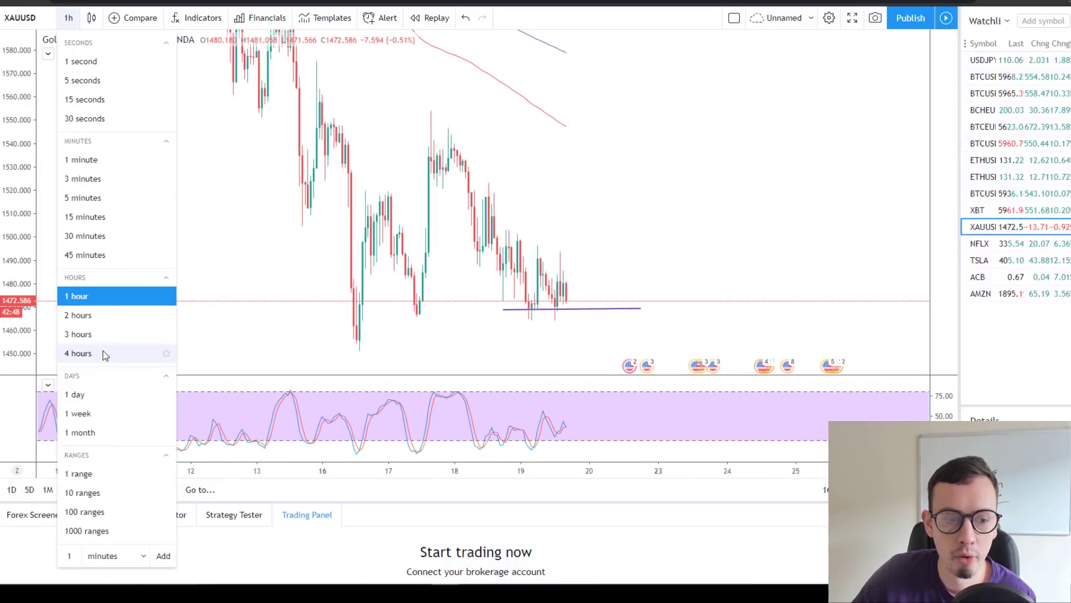
{"action": "left_click", "coordinate": [105, 352]}
{"action": "left_click_drag", "start_coordinate": [17, 88], "coordinate": [17, 178]}
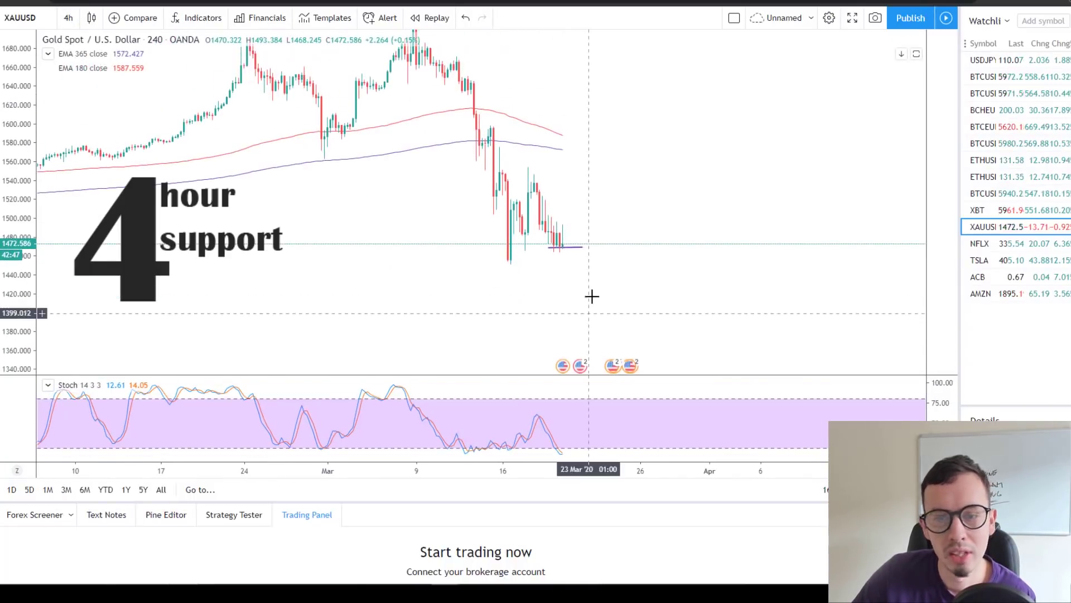
{"action": "left_click", "coordinate": [68, 17]}
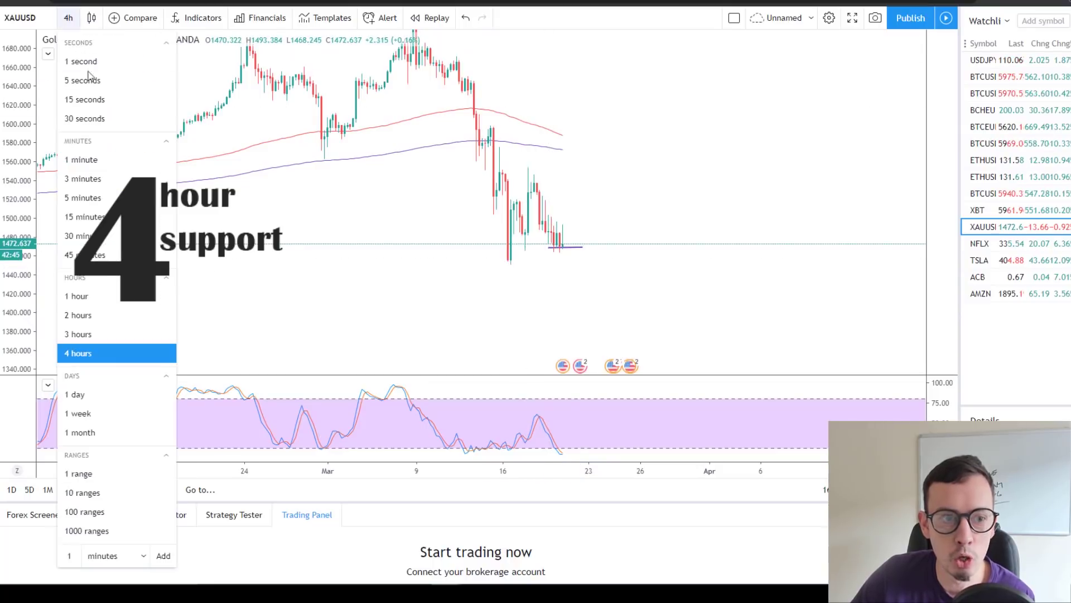
{"action": "left_click", "coordinate": [78, 295]}
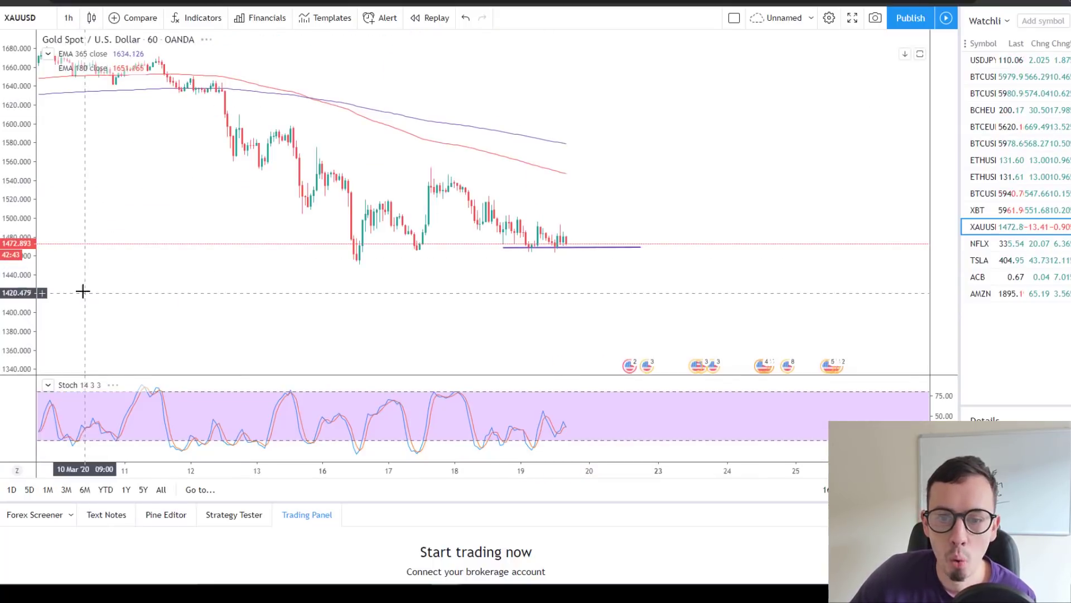
- Switch the gold chart to the 1-minute timeframe and rescale it so the candles above the support line are readable
{"action": "left_click", "coordinate": [68, 17]}
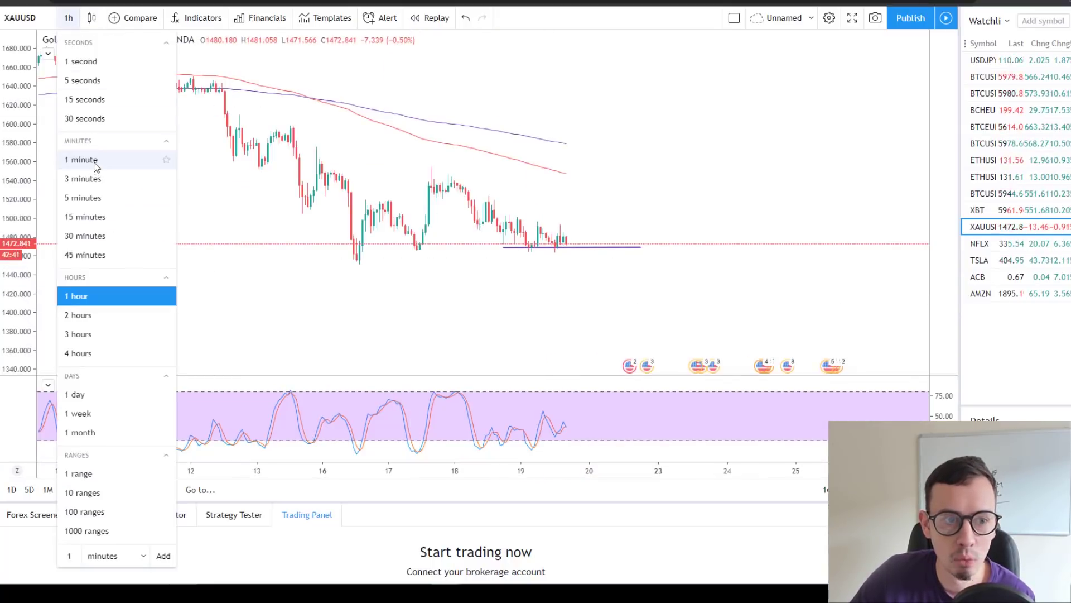
{"action": "left_click", "coordinate": [98, 159]}
{"action": "left_click_drag", "start_coordinate": [24, 333], "coordinate": [25, 245]}
{"action": "scroll", "coordinate": [552, 203], "scroll_direction": "down", "scroll_amount": 3}
{"action": "left_click_drag", "start_coordinate": [550, 203], "coordinate": [612, 291]}
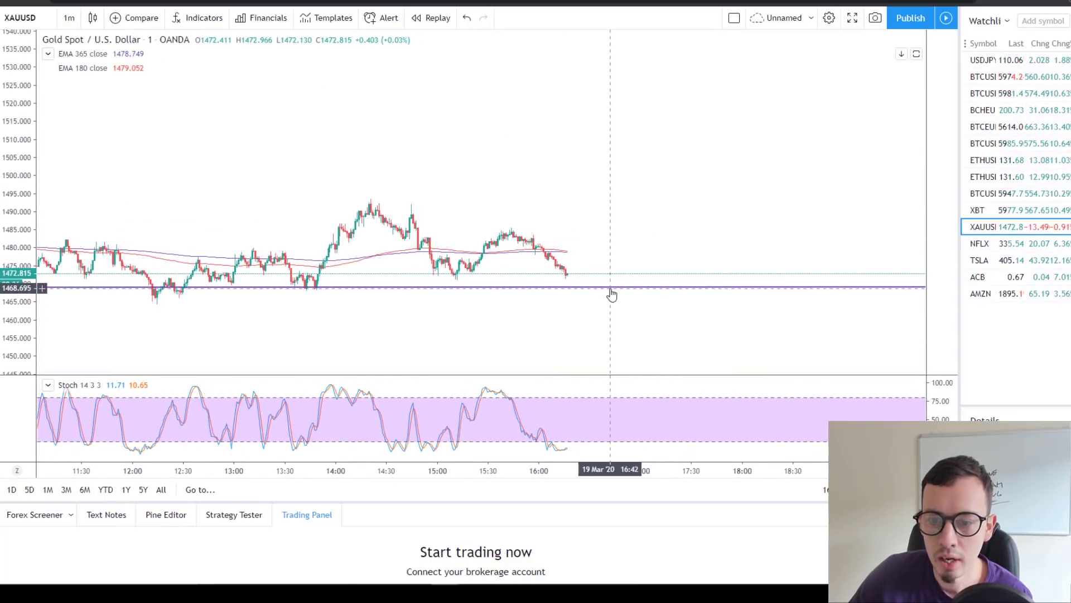
- Duplicate the purple support line and place the copy just above the original at about 1472, along the most recent lows
{"action": "left_click", "coordinate": [611, 289]}
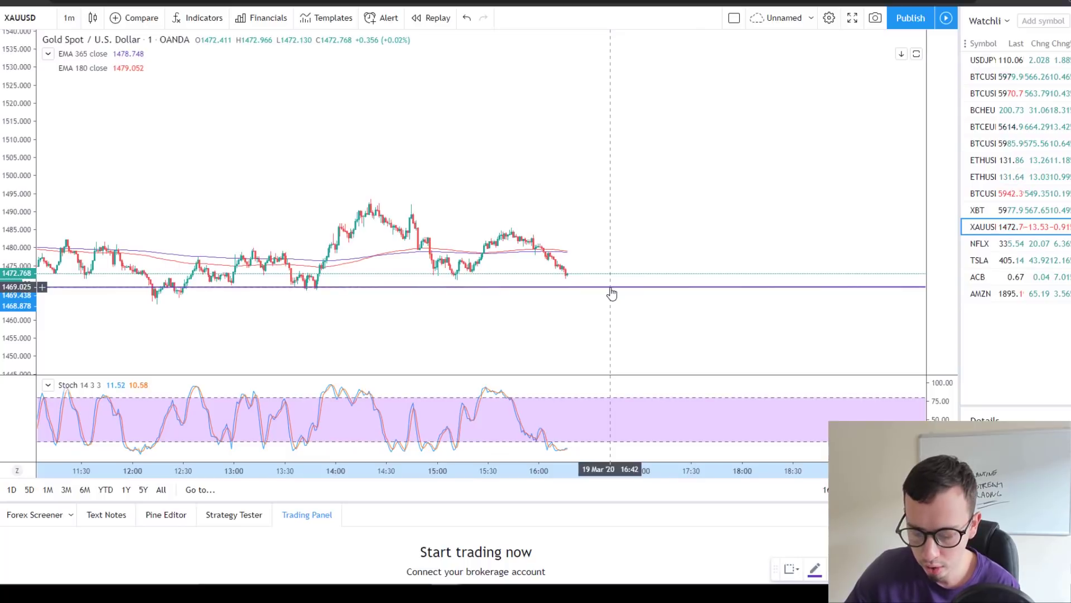
{"action": "key", "text": "ctrl+c"}
{"action": "key", "text": "ctrl+v"}
{"action": "mouse_move", "coordinate": [613, 260]}
{"action": "left_mouse_down"}
{"action": "mouse_move", "coordinate": [617, 273]}
{"action": "mouse_move", "coordinate": [603, 279]}
{"action": "left_mouse_up"}
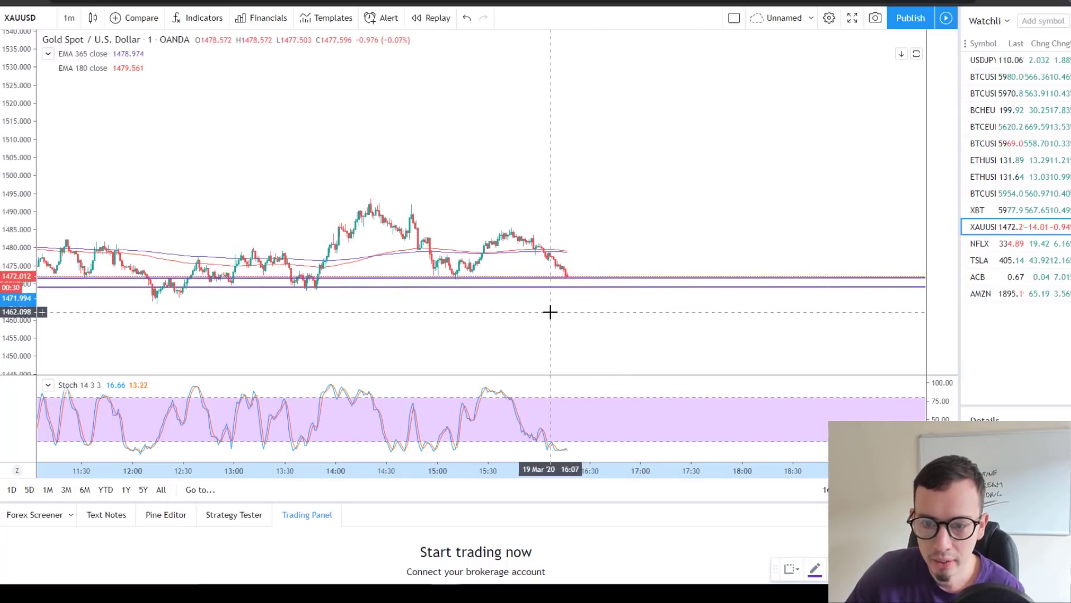
{"action": "scroll", "coordinate": [530, 312], "scroll_direction": "up", "scroll_amount": 3}
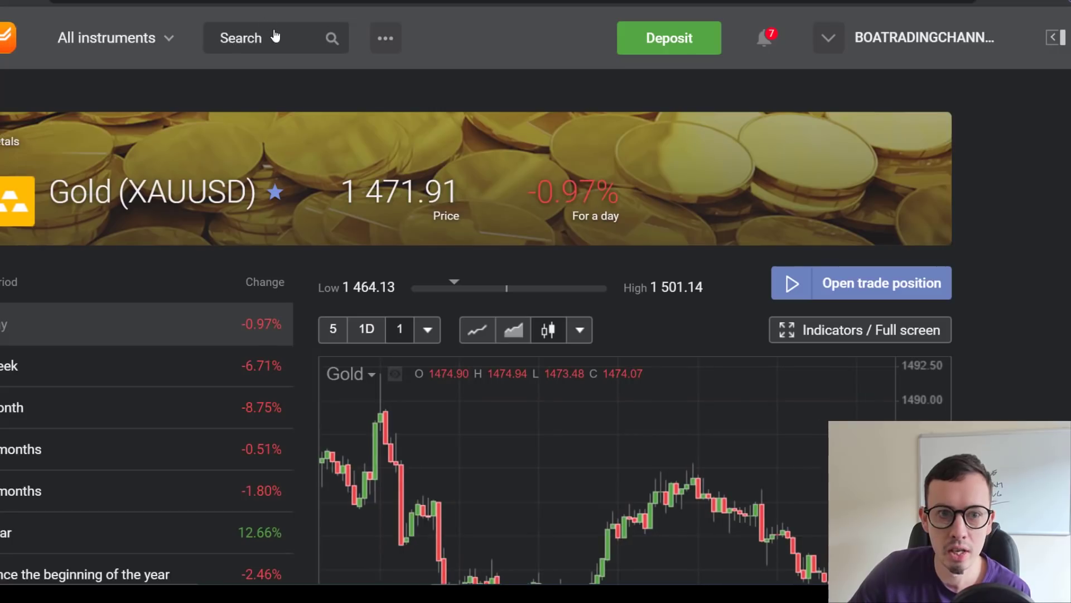
- Switch to the broker's trading platform, start a new XAUUSD trade and set the trade amount to €2,150
{"action": "left_click", "coordinate": [275, 37]}
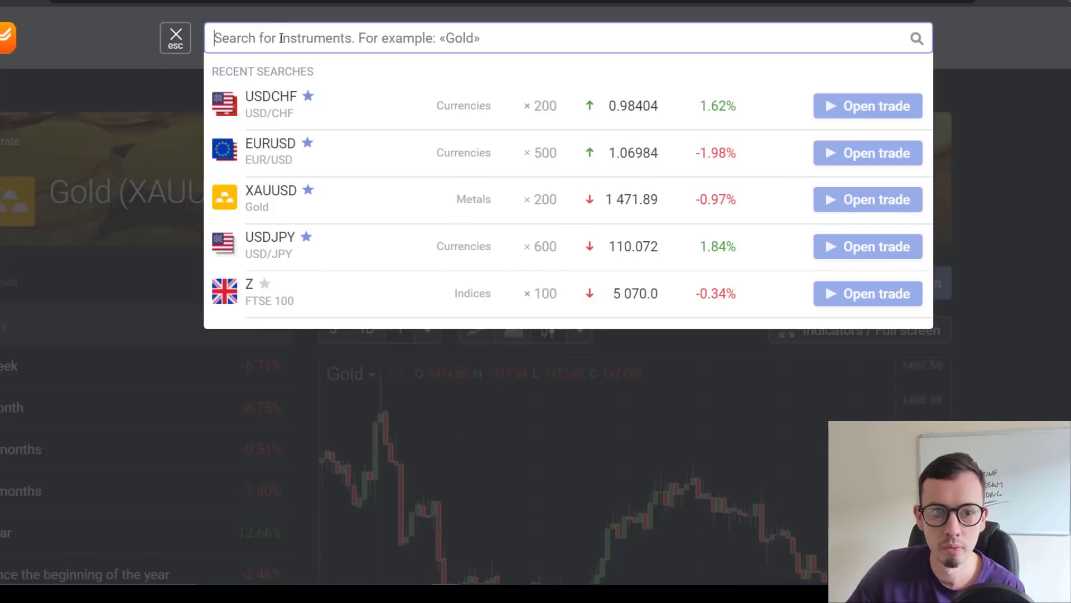
{"action": "left_click", "coordinate": [915, 204]}
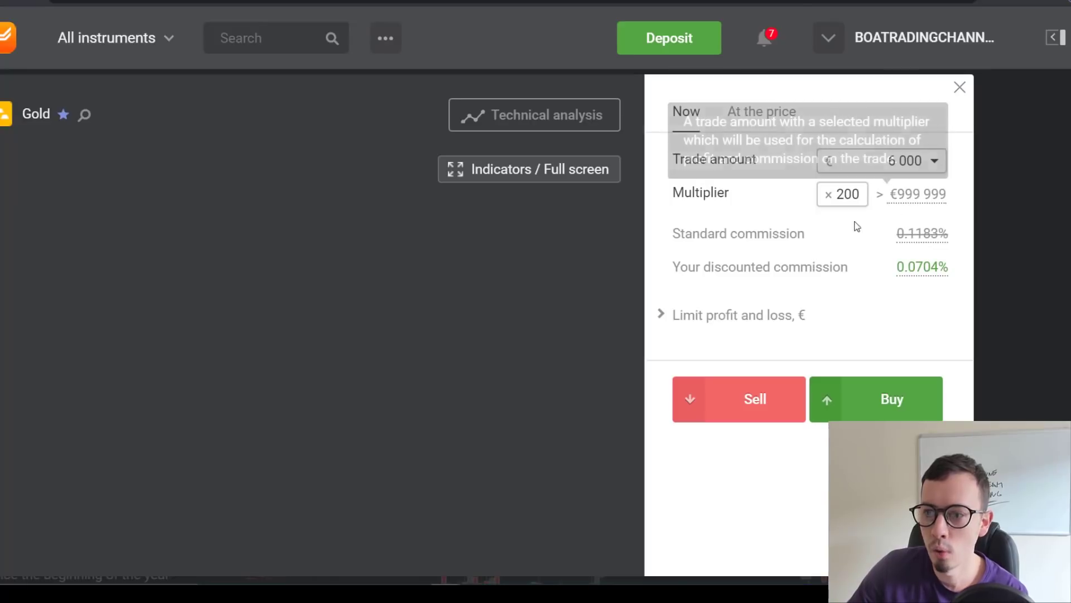
{"action": "left_click", "coordinate": [903, 162]}
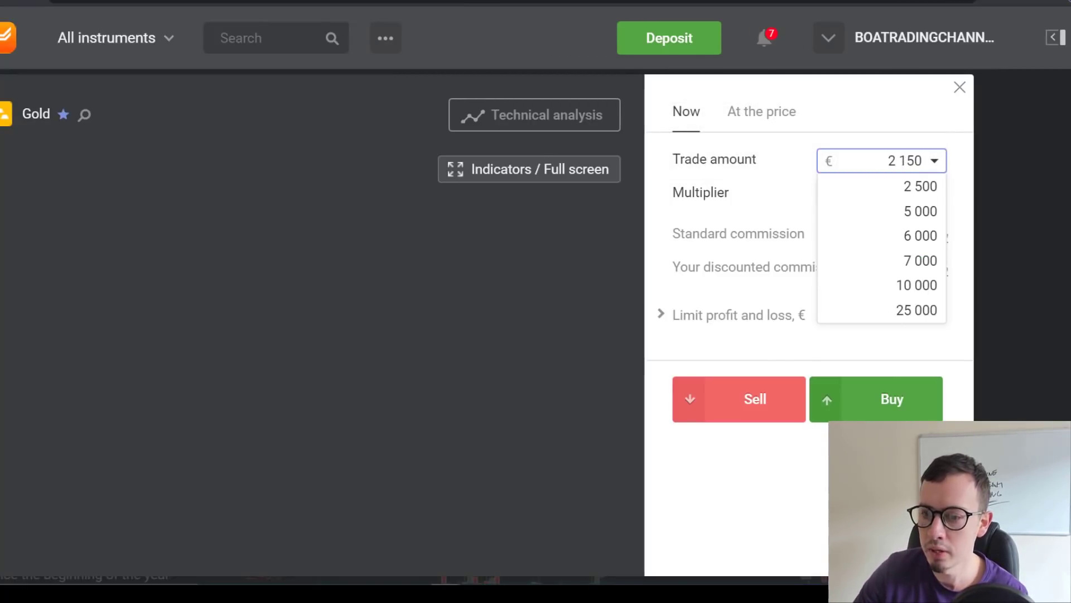
- Open a buy trade on gold with a profit limit of 770 and a loss limit of 645
{"action": "left_click", "coordinate": [748, 328]}
{"action": "left_click", "coordinate": [742, 317]}
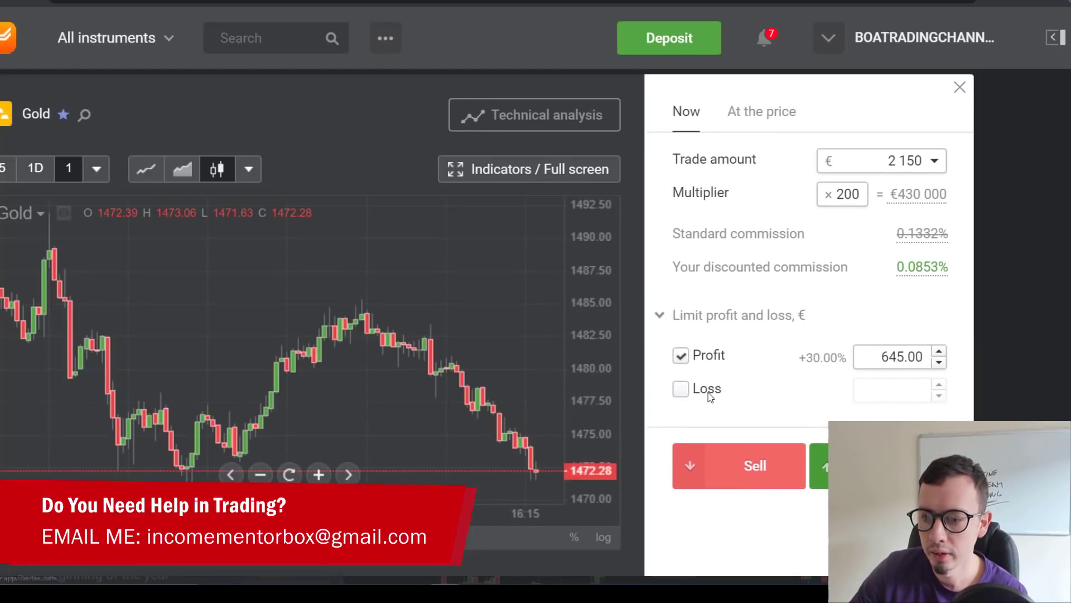
{"action": "left_click", "coordinate": [681, 391]}
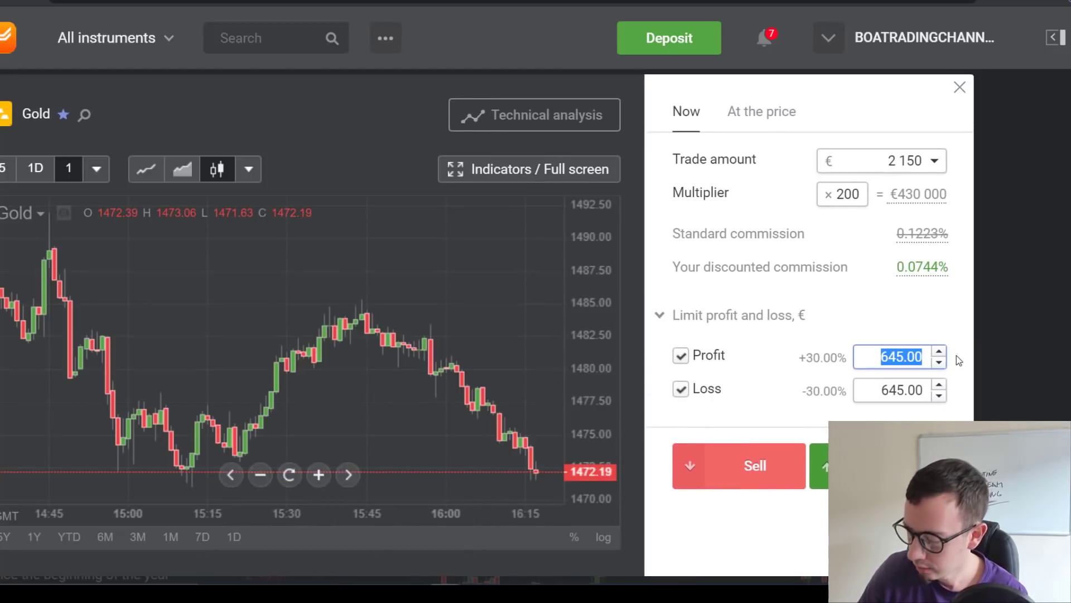
{"action": "type", "text": "770"}
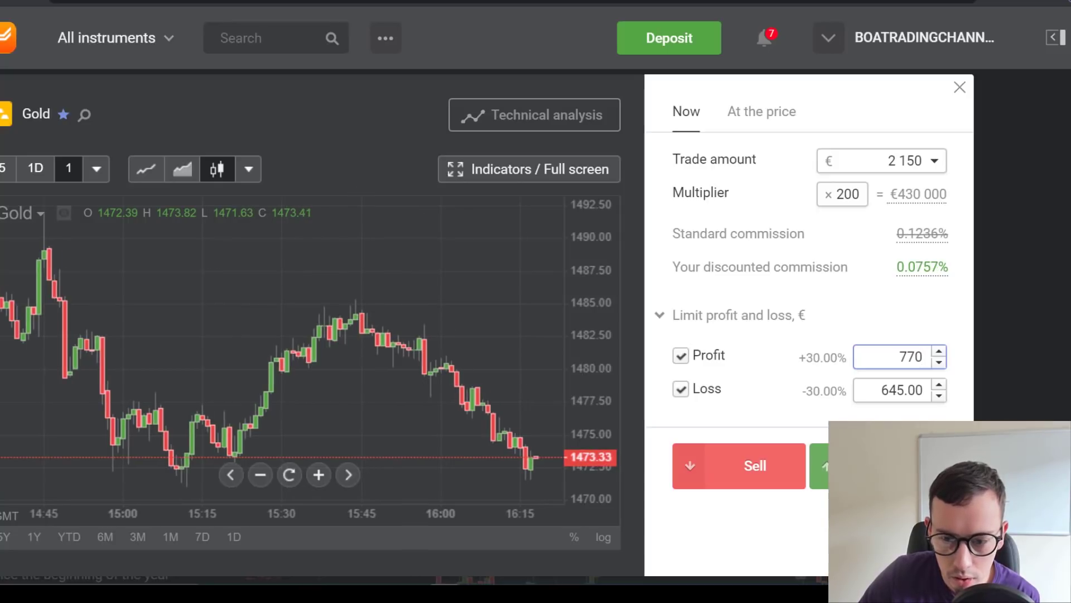
{"action": "key", "text": "Return"}
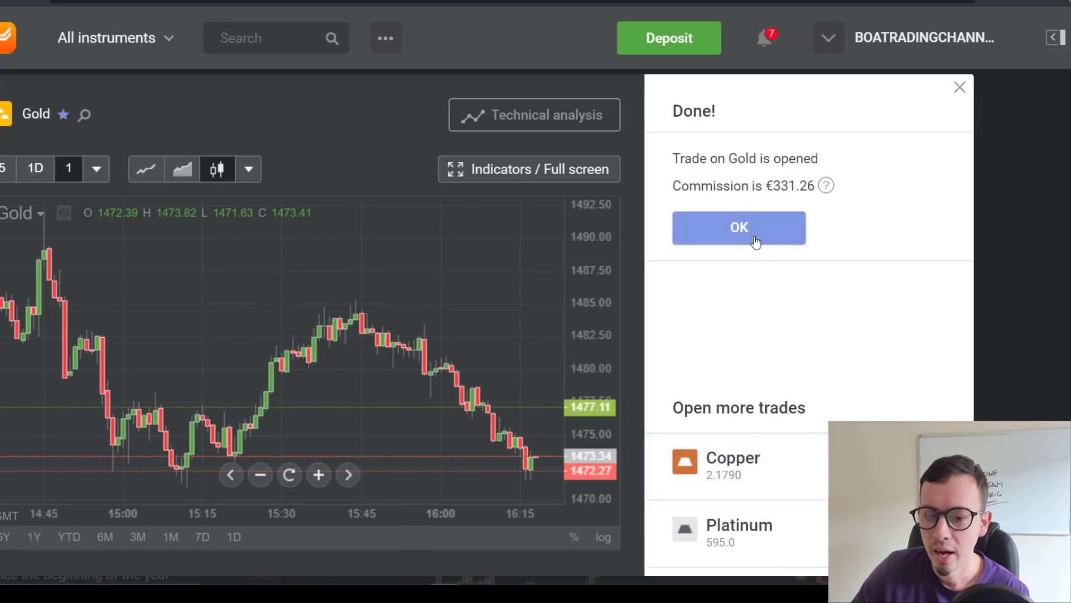
{"action": "left_click", "coordinate": [739, 228]}
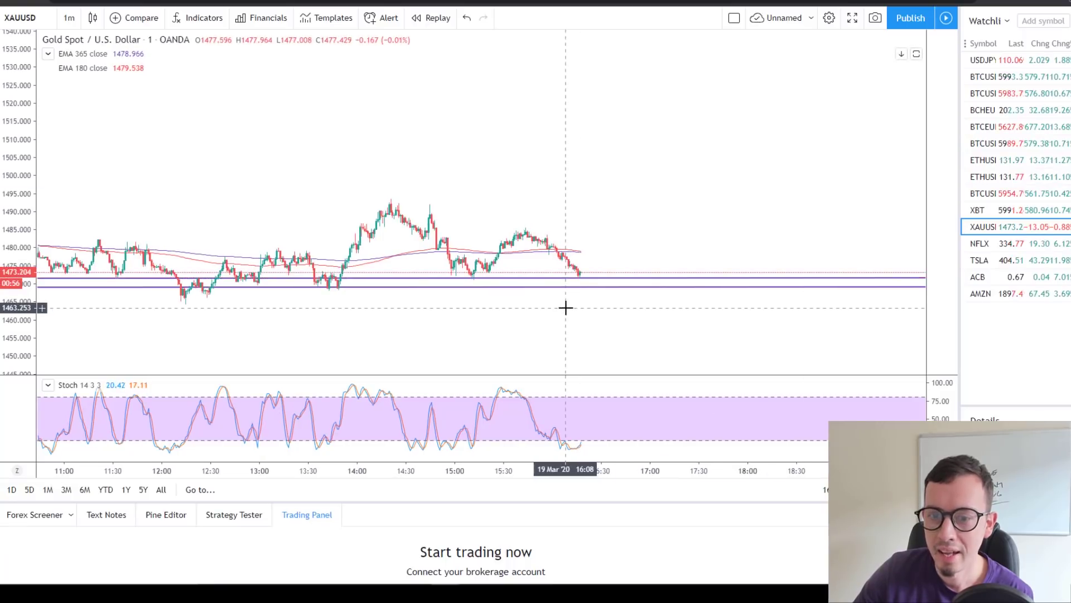
- Return to the 1-minute gold chart and examine the price action just above the two support lines
{"action": "scroll", "coordinate": [433, 309], "scroll_direction": "up", "scroll_amount": 3}
{"action": "left_click_drag", "start_coordinate": [22, 334], "coordinate": [34, 251]}
{"action": "left_click_drag", "start_coordinate": [433, 272], "coordinate": [581, 203]}
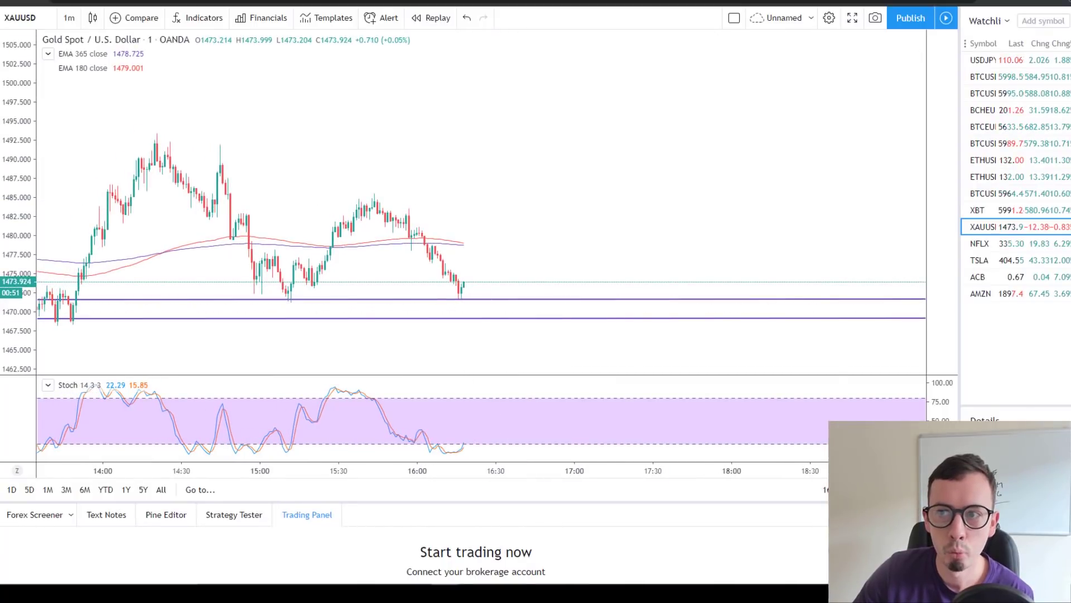
- Switch to the USD/JPY 5-minute chart, dismiss the layout-change notice and examine the price around the purple resistance line
{"action": "key", "text": "ctrl+Tab"}
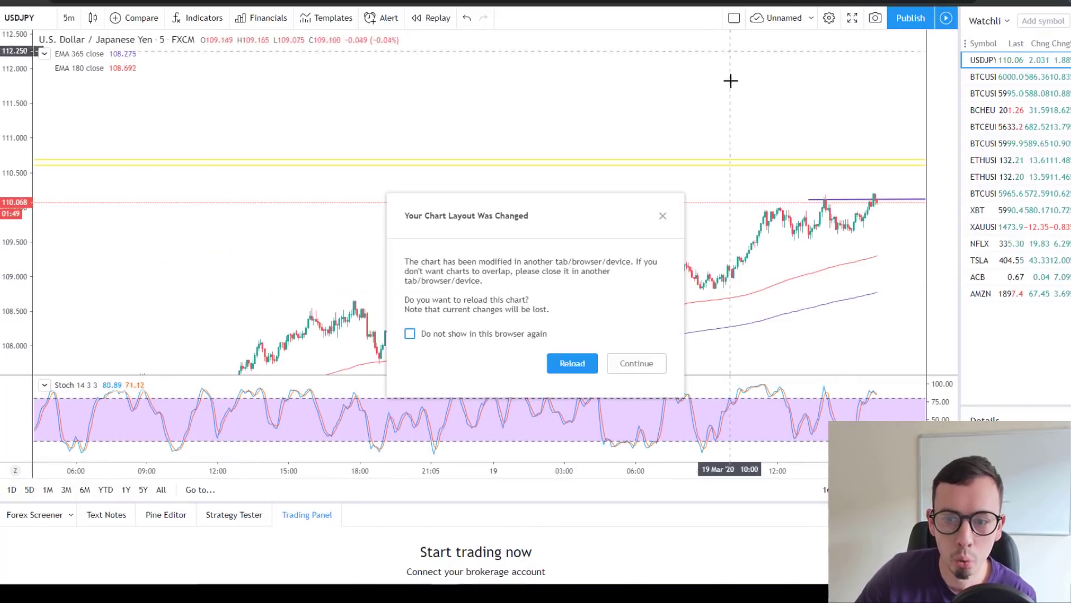
{"action": "left_click", "coordinate": [663, 216]}
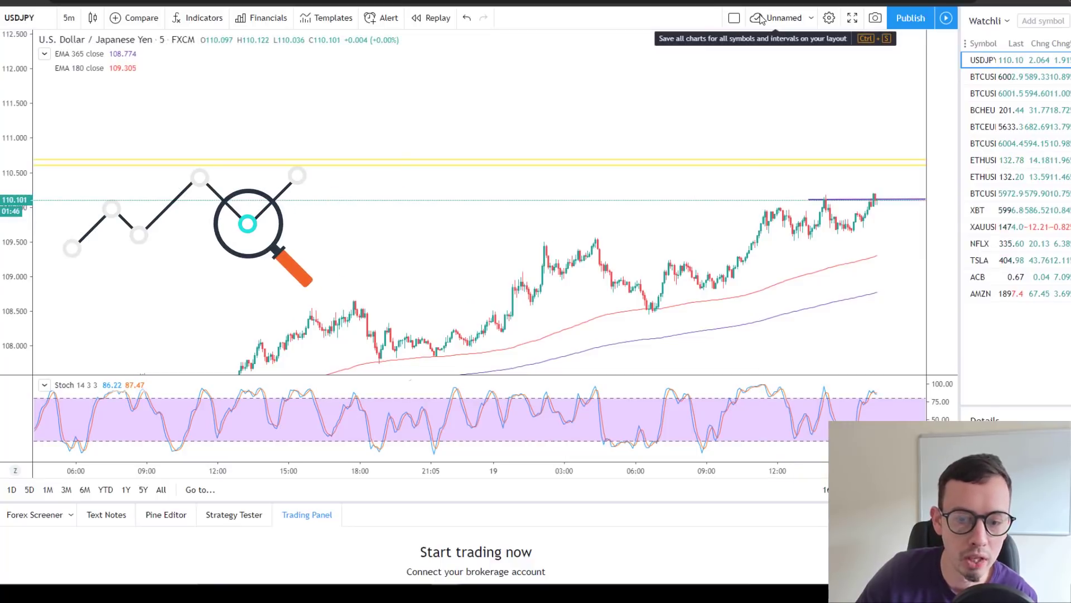
{"action": "left_click_drag", "start_coordinate": [731, 210], "coordinate": [550, 223]}
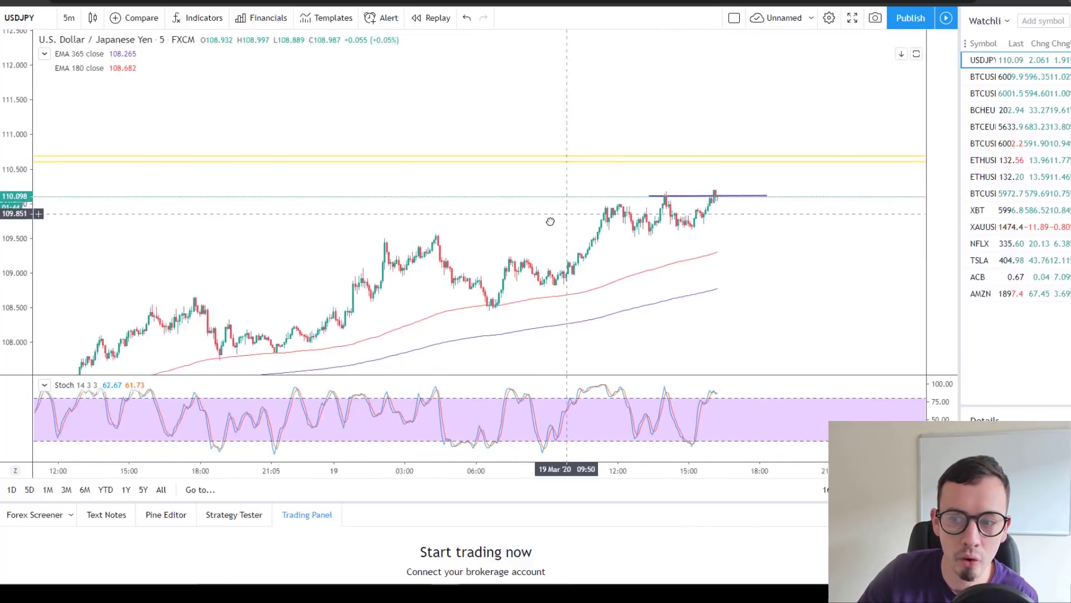
{"action": "scroll", "coordinate": [570, 239], "scroll_direction": "up", "scroll_amount": 5}
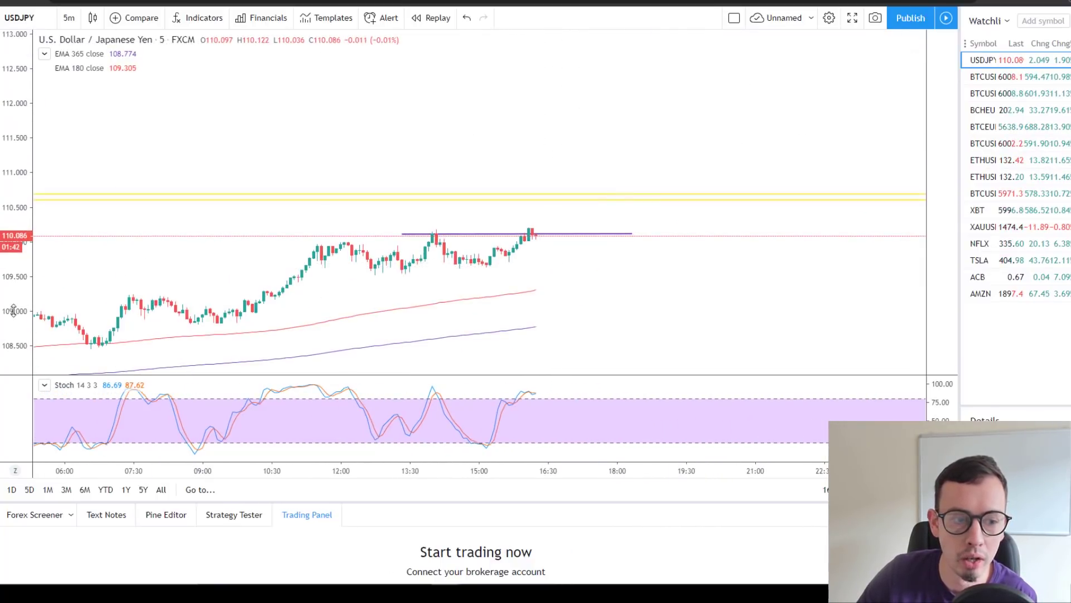
{"action": "left_click_drag", "start_coordinate": [15, 263], "coordinate": [16, 234]}
{"action": "left_click_drag", "start_coordinate": [596, 268], "coordinate": [603, 276]}
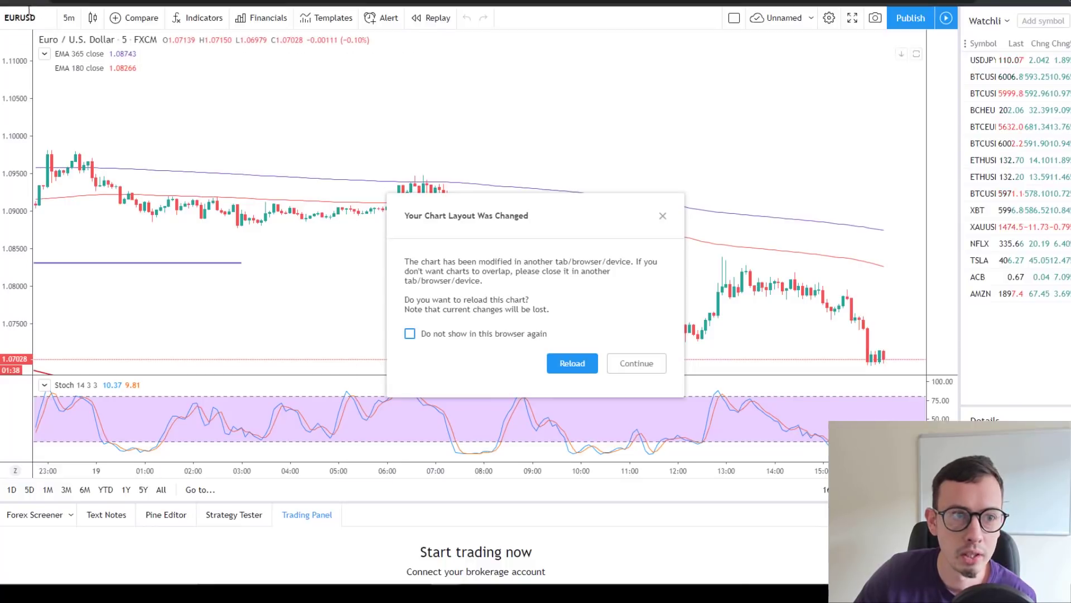
- Change the symbol of the EUR/USD chart to USDCHF
{"action": "left_click", "coordinate": [36, 8]}
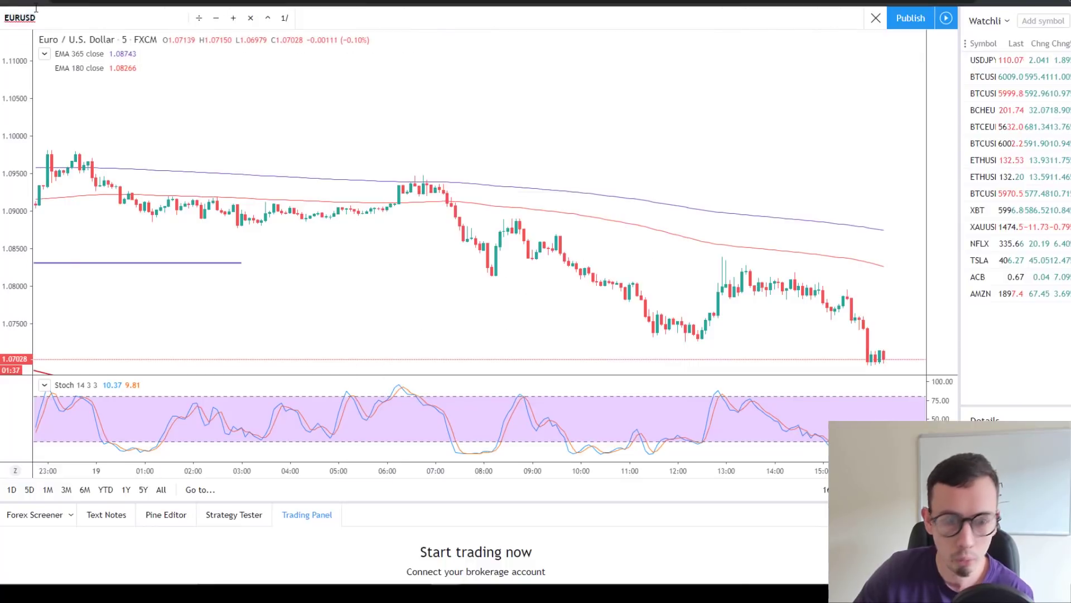
{"action": "type", "text": "USDCHF"}
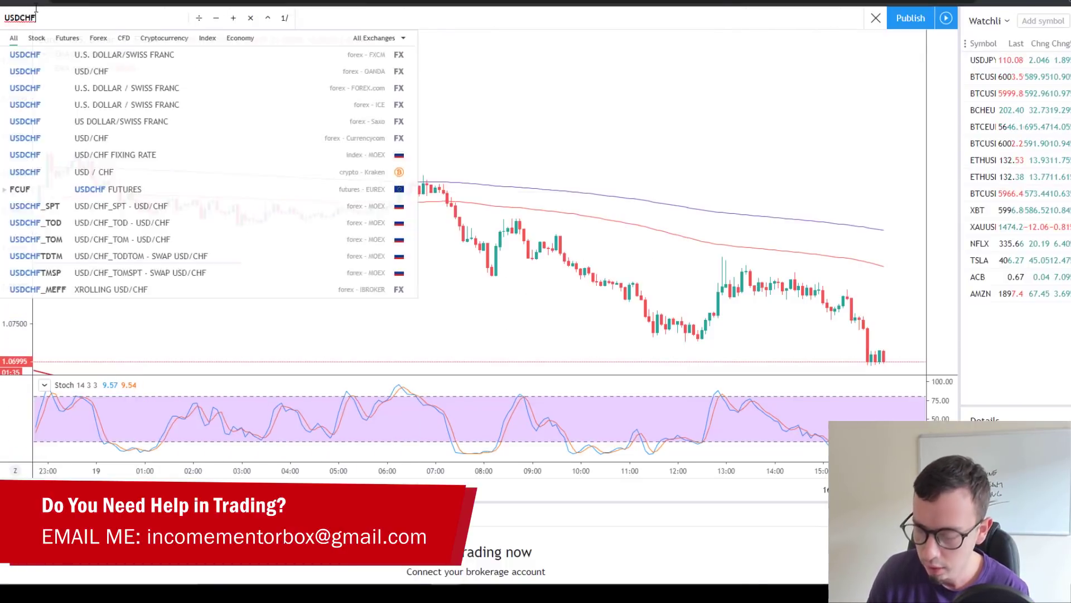
{"action": "key", "text": "Return"}
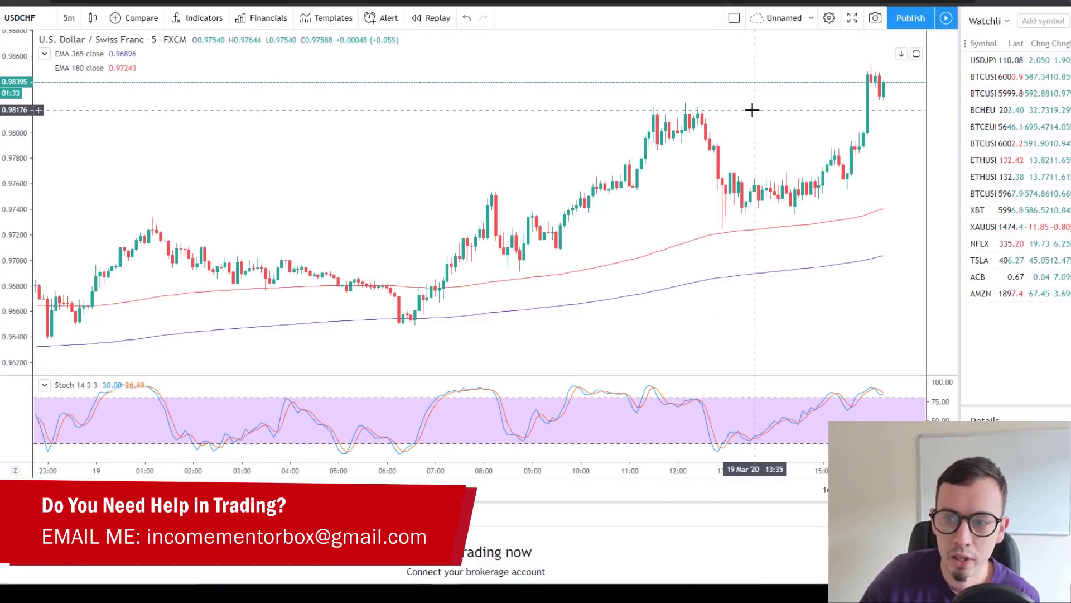
- Examine the latest USD/CHF price action on the 5-minute chart with a wider price range
{"action": "left_click_drag", "start_coordinate": [498, 114], "coordinate": [513, 151]}
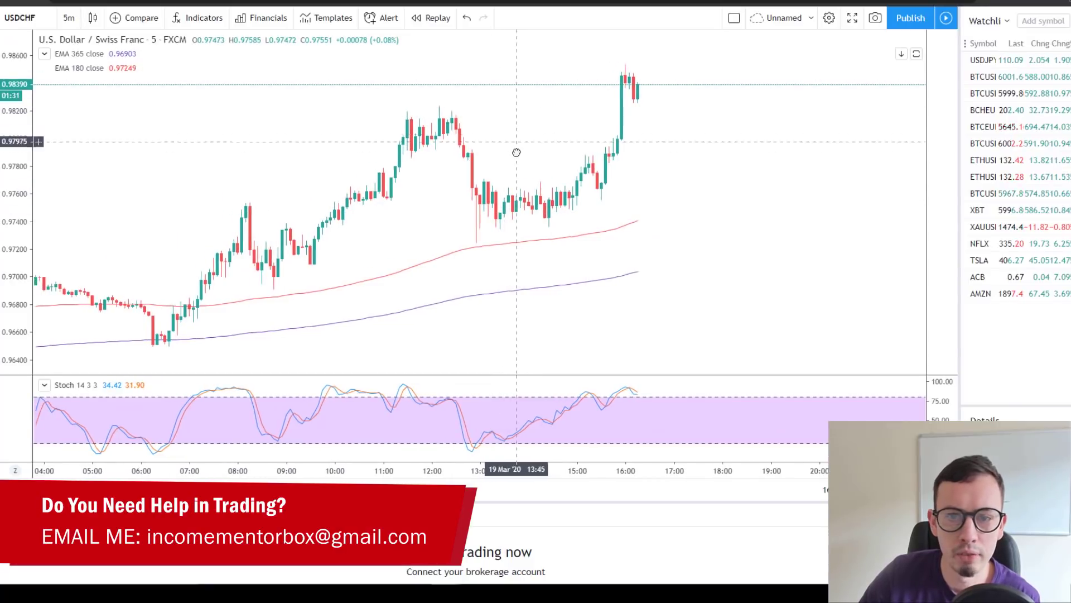
{"action": "left_click_drag", "start_coordinate": [25, 84], "coordinate": [25, 159]}
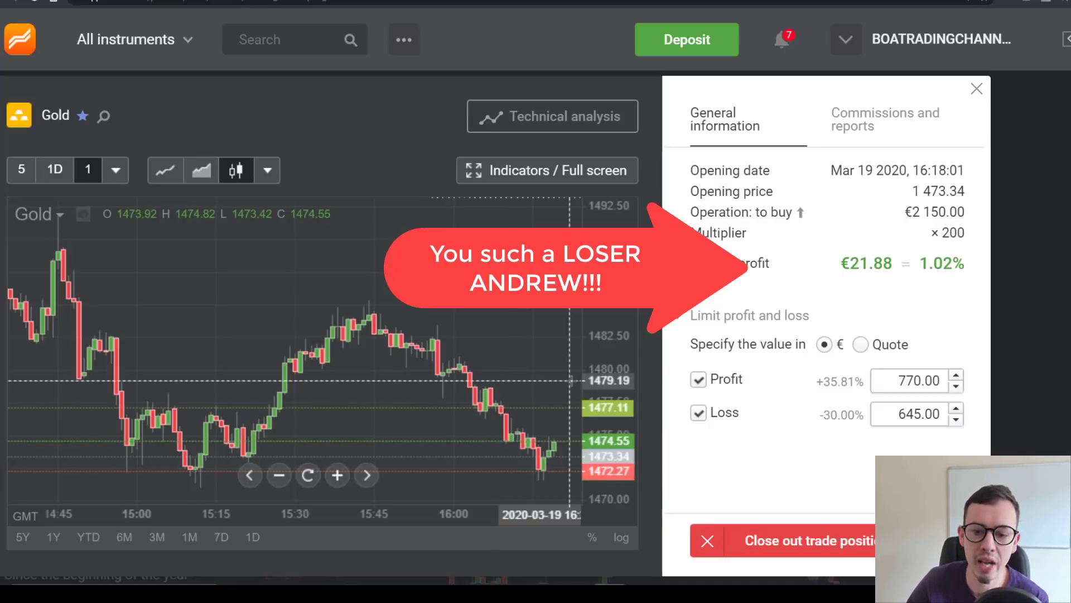
- Remove the loss limit from the open gold buy trade on the broker platform and close out the position
{"action": "left_click", "coordinate": [697, 413]}
{"action": "left_click", "coordinate": [717, 447]}
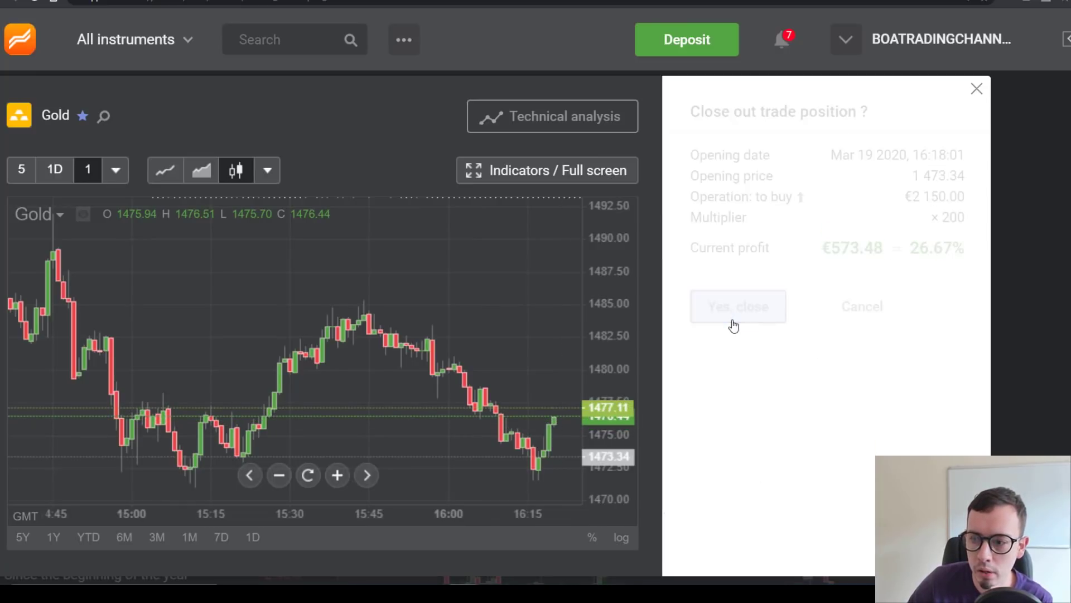
{"action": "left_click", "coordinate": [731, 316]}
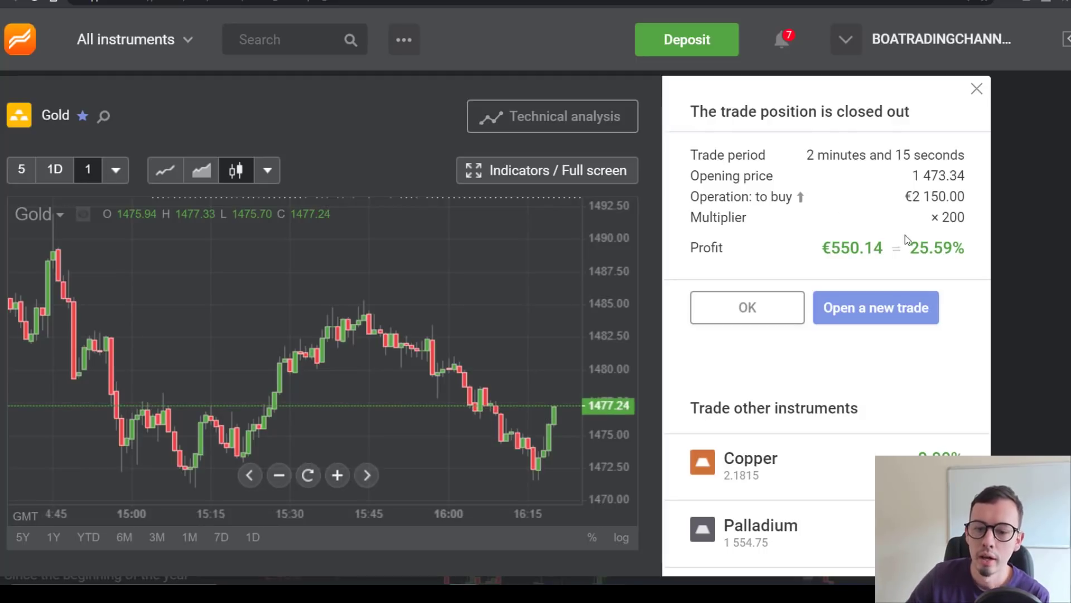
- Set the broker's gold chart to 5-minute candles over a longer time span and review the closed trade's period
{"action": "left_click", "coordinate": [26, 172]}
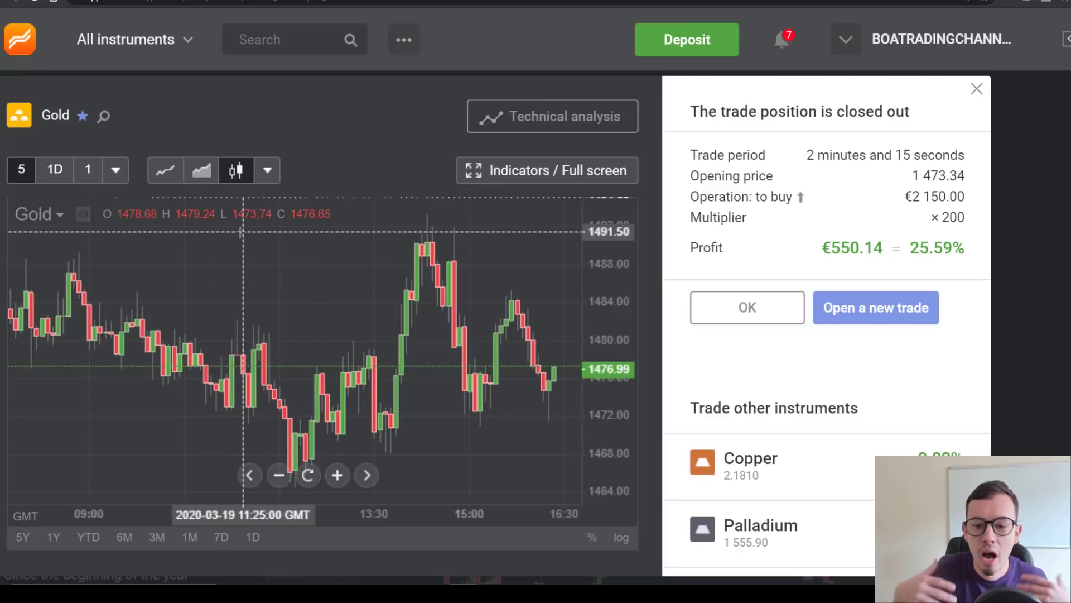
{"action": "scroll", "coordinate": [299, 223], "scroll_direction": "down", "scroll_amount": 5}
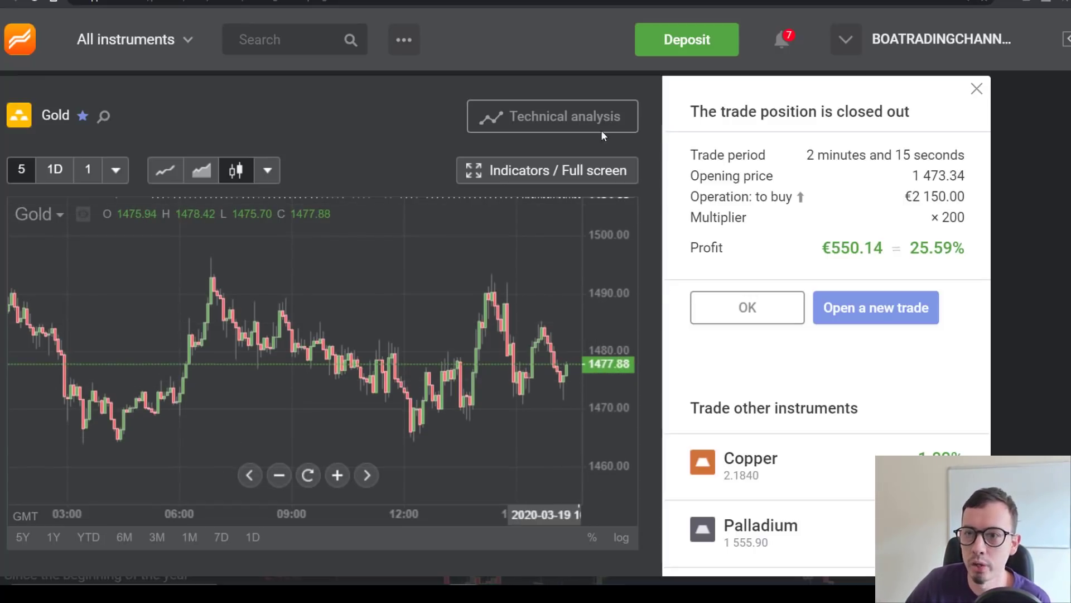
{"action": "scroll", "coordinate": [604, 248], "scroll_direction": "down", "scroll_amount": 2}
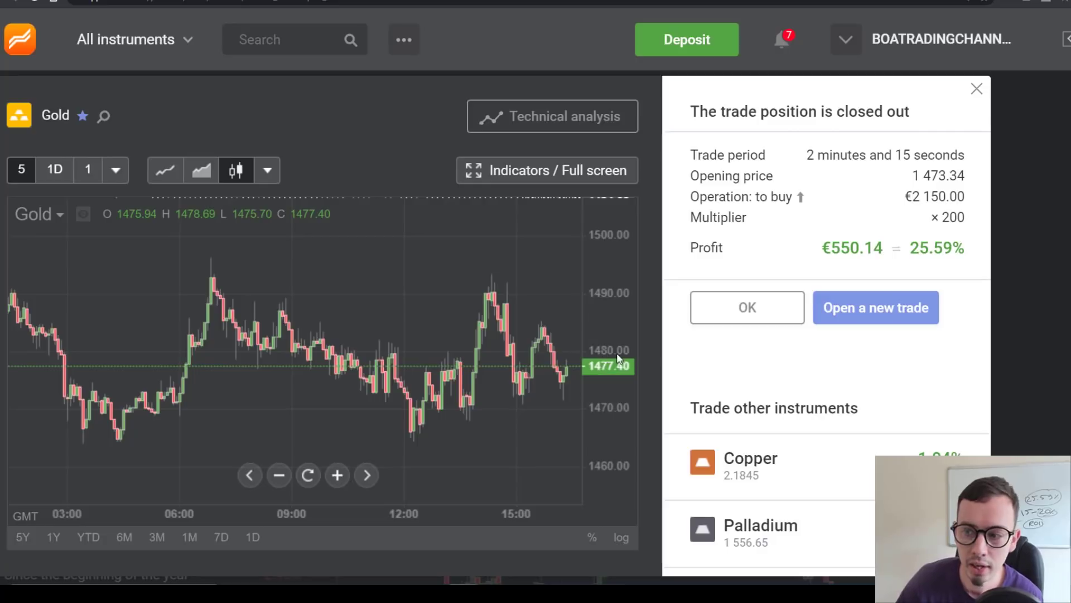
{"action": "left_click_drag", "start_coordinate": [808, 156], "coordinate": [895, 158]}
{"action": "left_click", "coordinate": [893, 158]}
- Return to the USD/JPY 5-minute chart and dismiss the layout-change notice
{"action": "left_click", "coordinate": [788, 44]}
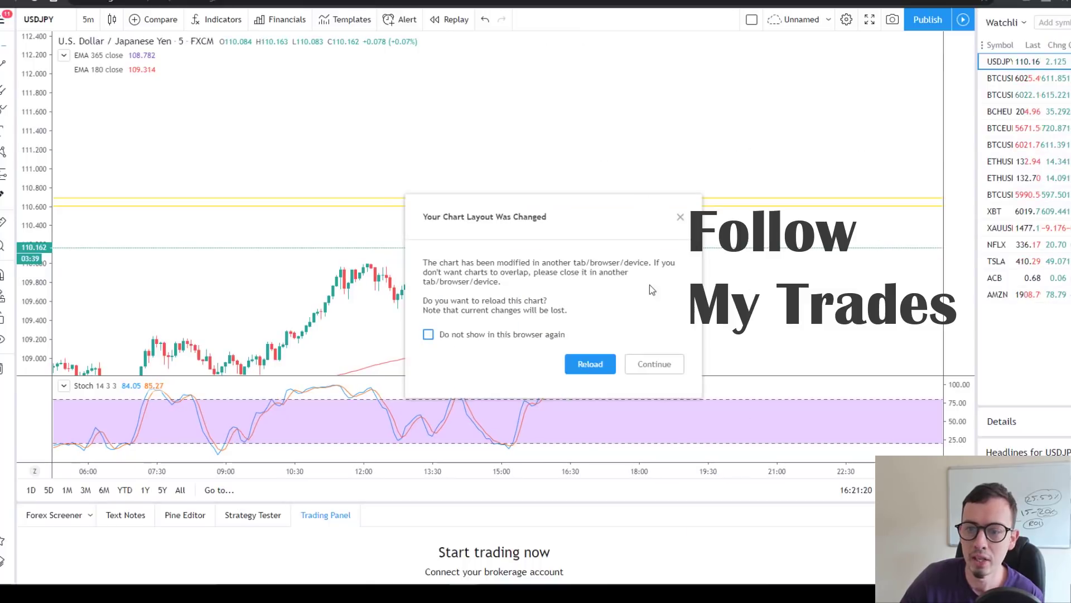
{"action": "left_click", "coordinate": [680, 217]}
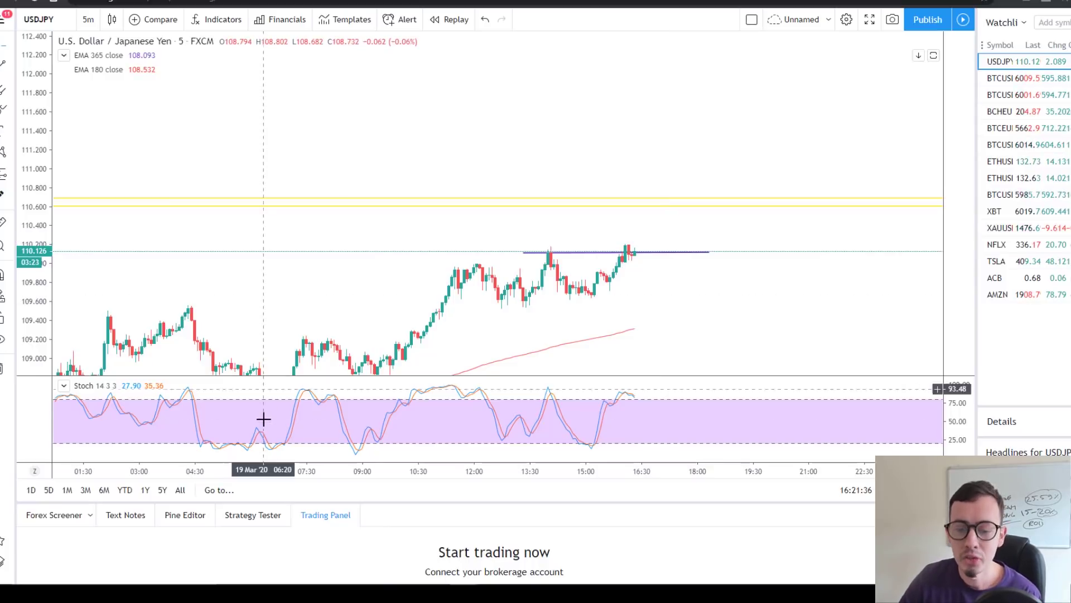
- Switch to the Telegram Web window and read the latest signal results posted in the trading channel
{"action": "mouse_move", "coordinate": [464, 592]}
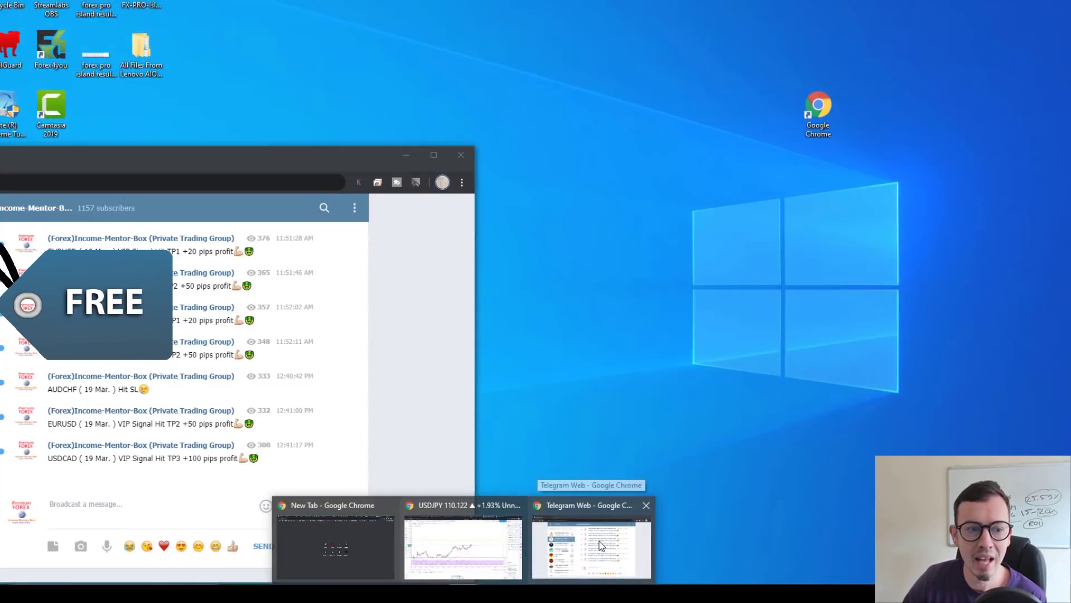
{"action": "left_click", "coordinate": [600, 545]}
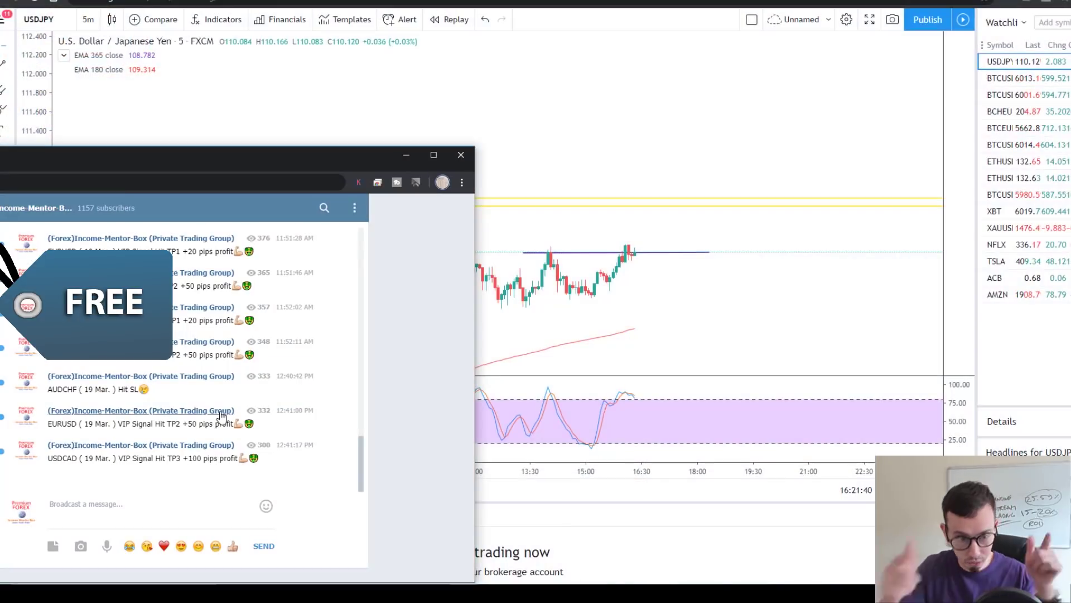
{"action": "scroll", "coordinate": [217, 413], "scroll_direction": "up", "scroll_amount": 1}
{"action": "scroll", "coordinate": [218, 412], "scroll_direction": "down", "scroll_amount": 1}
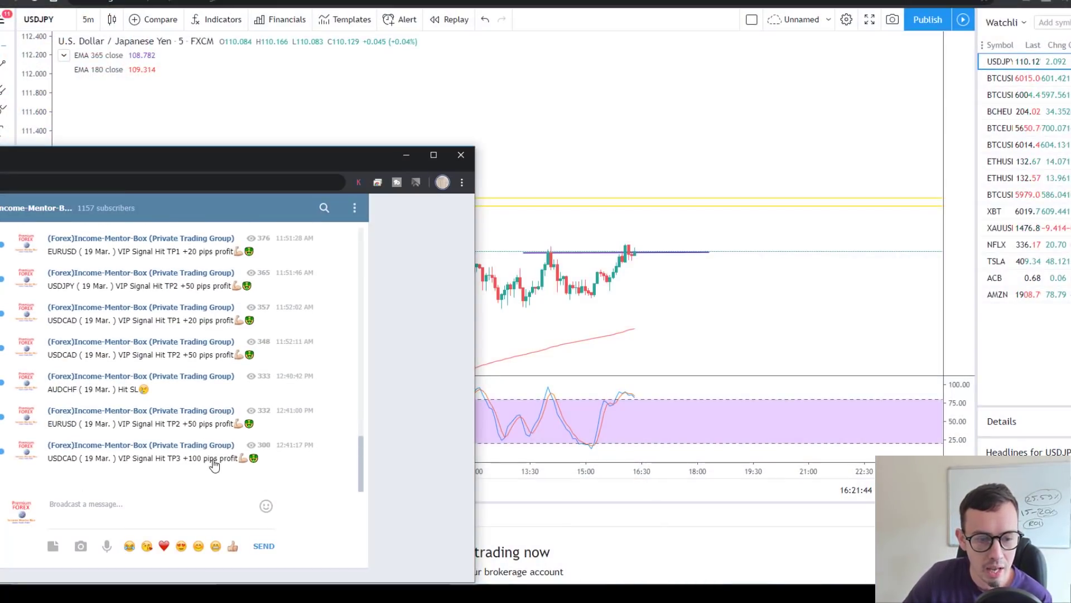
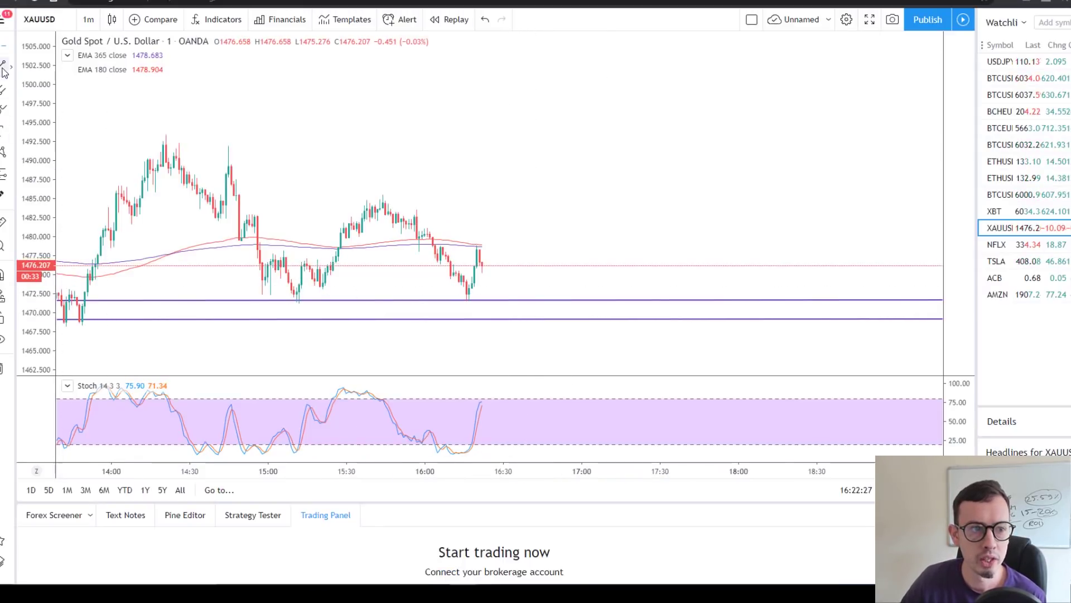
- Set the XAUUSD chart to the 5-minute interval
{"action": "left_click", "coordinate": [4, 108]}
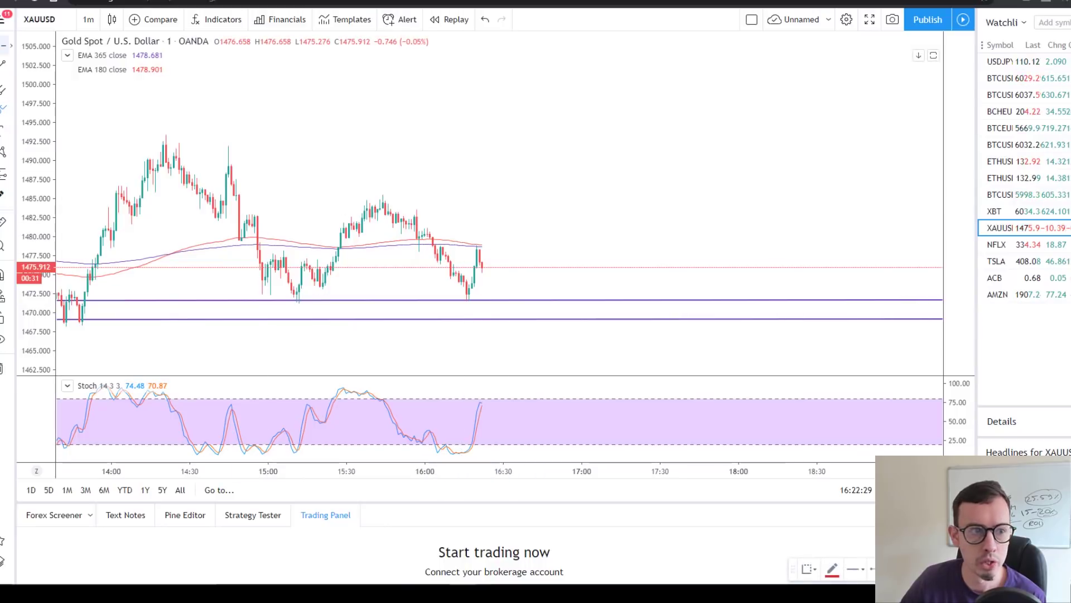
{"action": "left_click", "coordinate": [87, 19]}
{"action": "left_click", "coordinate": [119, 204]}
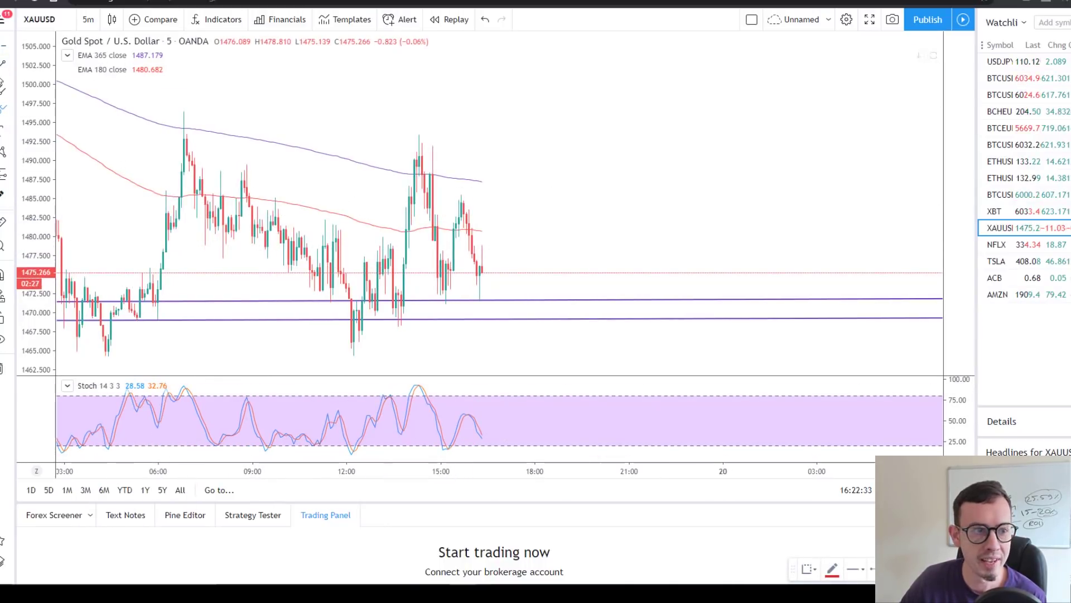
- Draw a nearly horizontal resistance line at about 1,478 on the gold chart and sketch the expected drop and bounce in red
{"action": "left_click", "coordinate": [464, 246]}
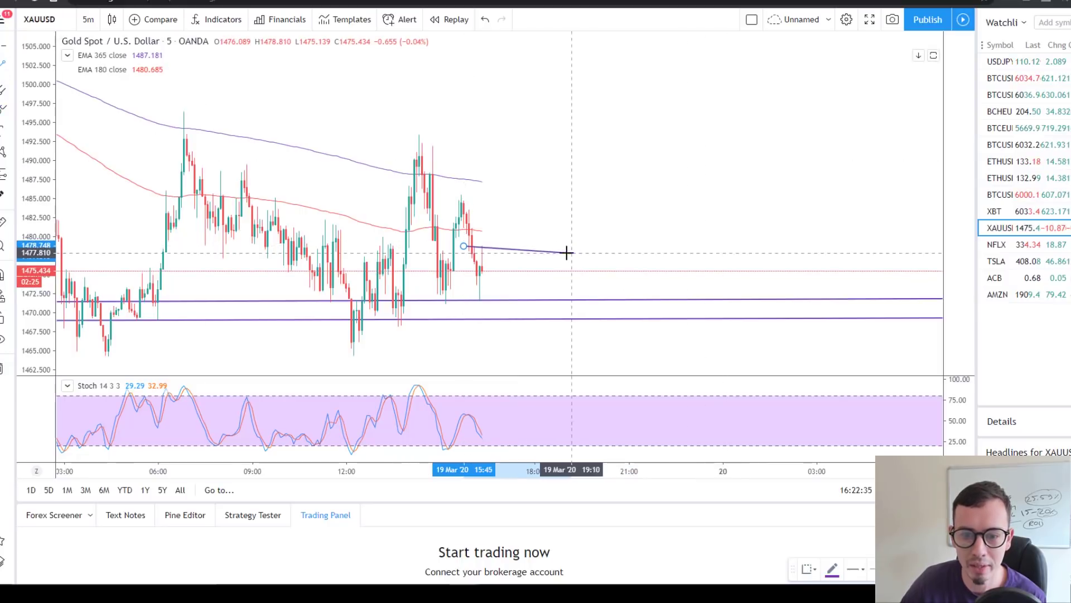
{"action": "left_click", "coordinate": [631, 241]}
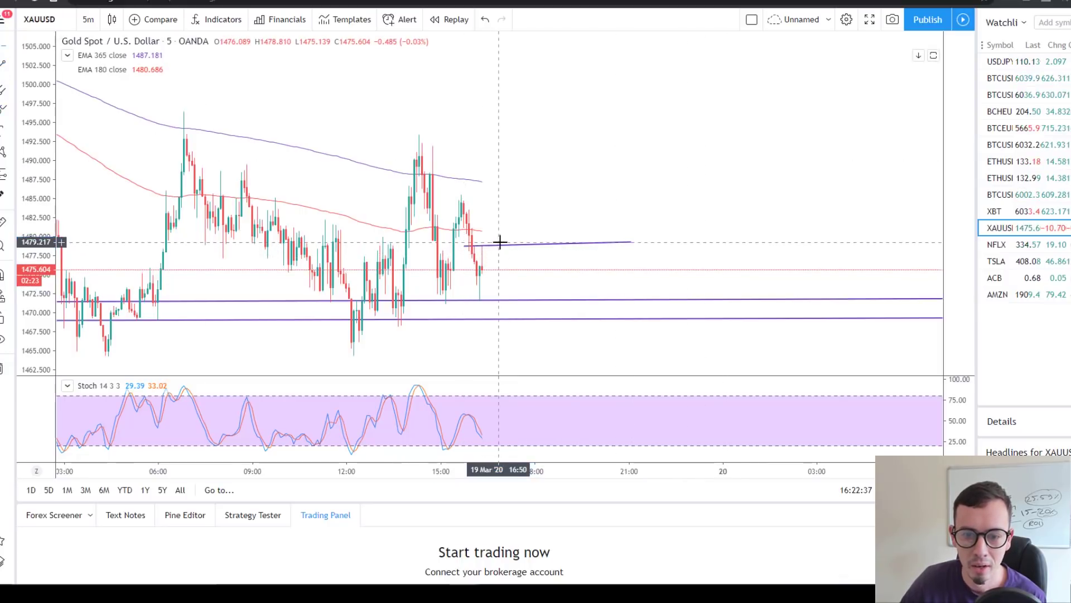
{"action": "mouse_move", "coordinate": [471, 249]}
{"action": "left_mouse_down"}
{"action": "mouse_move", "coordinate": [500, 252]}
{"action": "mouse_move", "coordinate": [466, 259]}
{"action": "left_mouse_up"}
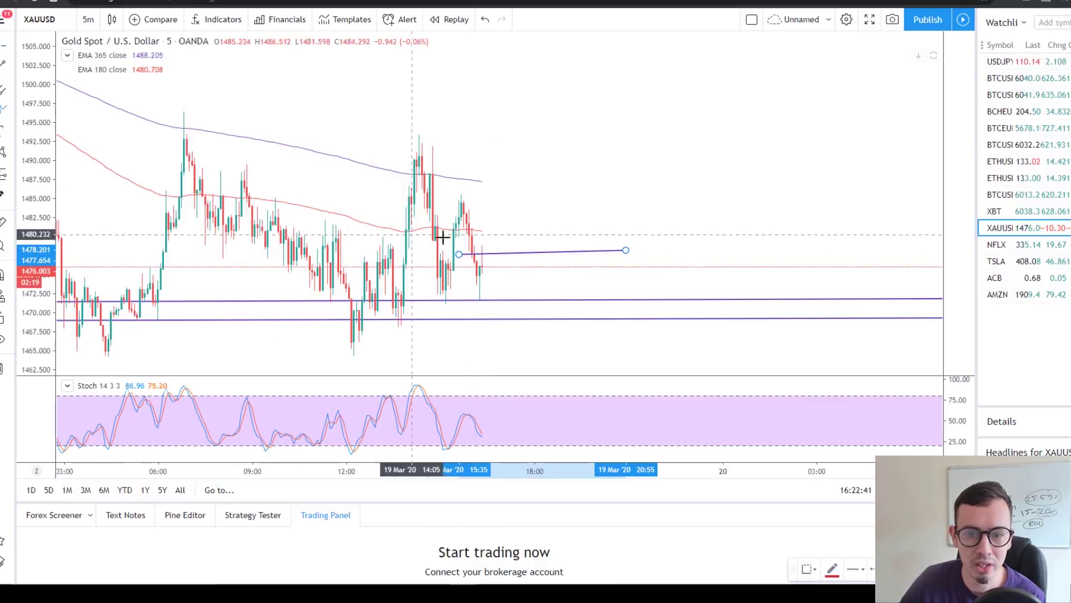
{"action": "mouse_move", "coordinate": [484, 240]}
{"action": "left_mouse_down"}
{"action": "mouse_move", "coordinate": [520, 288]}
{"action": "mouse_move", "coordinate": [530, 273]}
{"action": "left_mouse_up"}
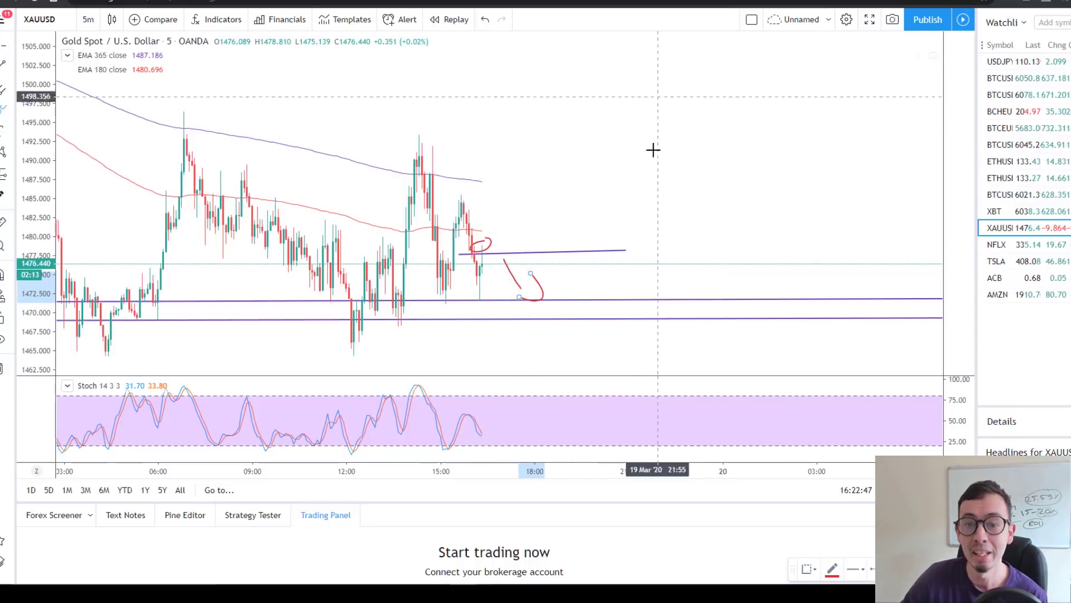
- Switch the chart to USDJPY and examine the price around the short resistance line below the yellow levels
{"action": "left_click", "coordinate": [999, 62]}
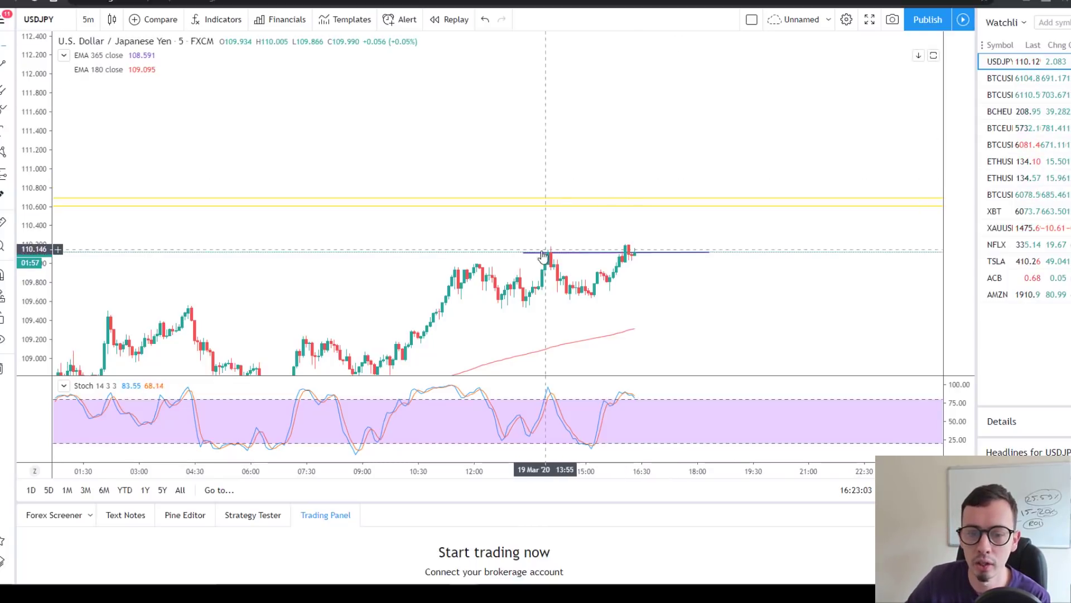
{"action": "left_click", "coordinate": [8, 47]}
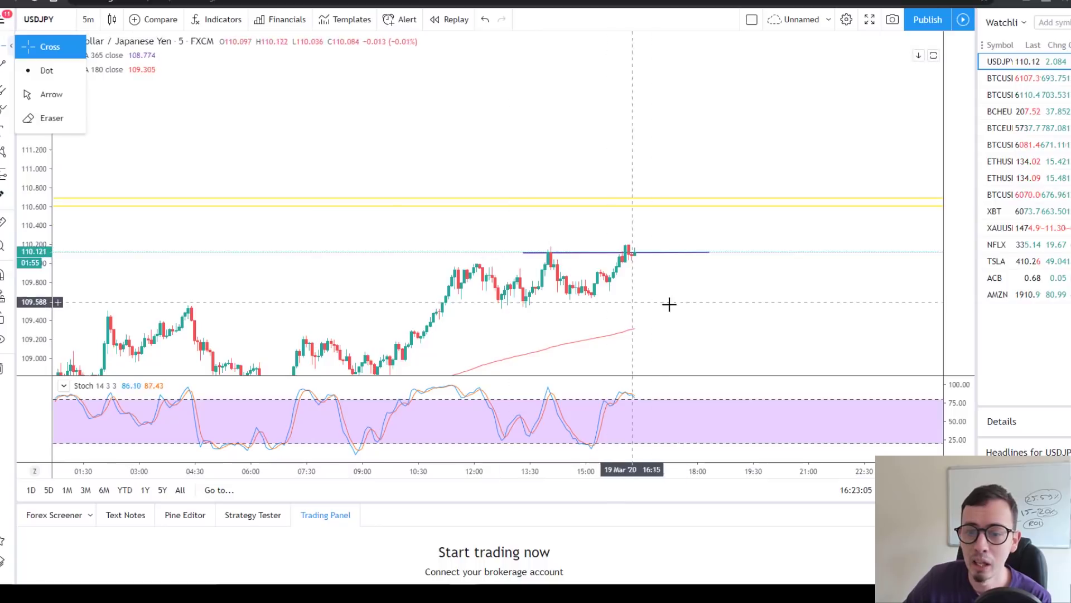
{"action": "mouse_move", "coordinate": [669, 304]}
{"action": "left_mouse_down"}
{"action": "mouse_move", "coordinate": [640, 301]}
{"action": "mouse_move", "coordinate": [638, 265]}
{"action": "mouse_move", "coordinate": [672, 279]}
{"action": "mouse_move", "coordinate": [688, 266]}
{"action": "left_mouse_up"}
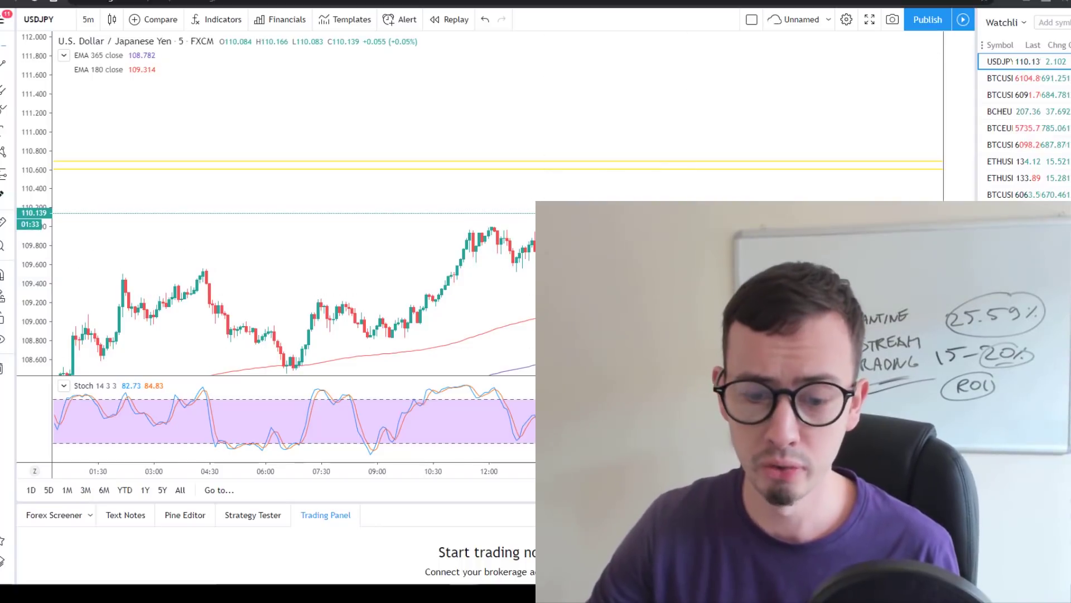
- Switch to the Telegram Web window showing the trading channel
{"action": "mouse_move", "coordinate": [465, 592]}
{"action": "mouse_move", "coordinate": [597, 544]}
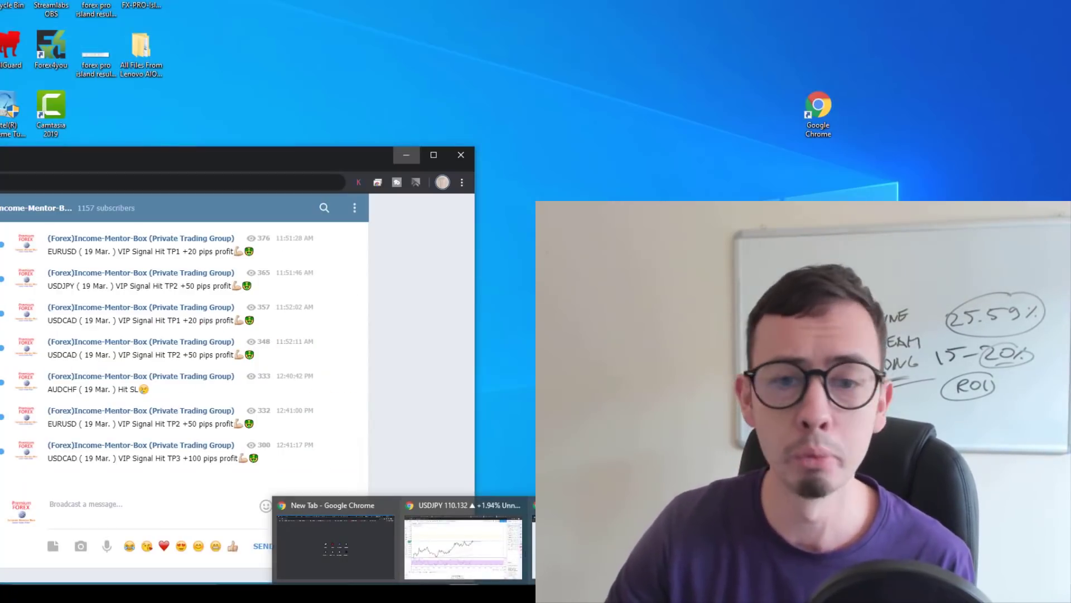